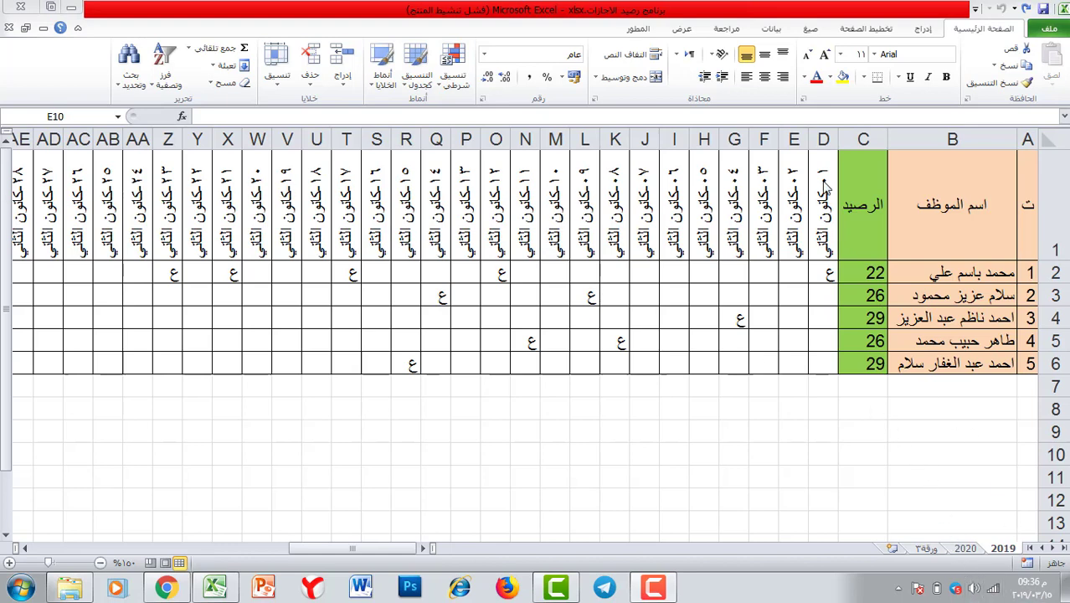
- Mark a leave day ع for the first employee on 9 January in cell L2 of the 2019 sheet
left_click(585, 272)
left_click(563, 274)
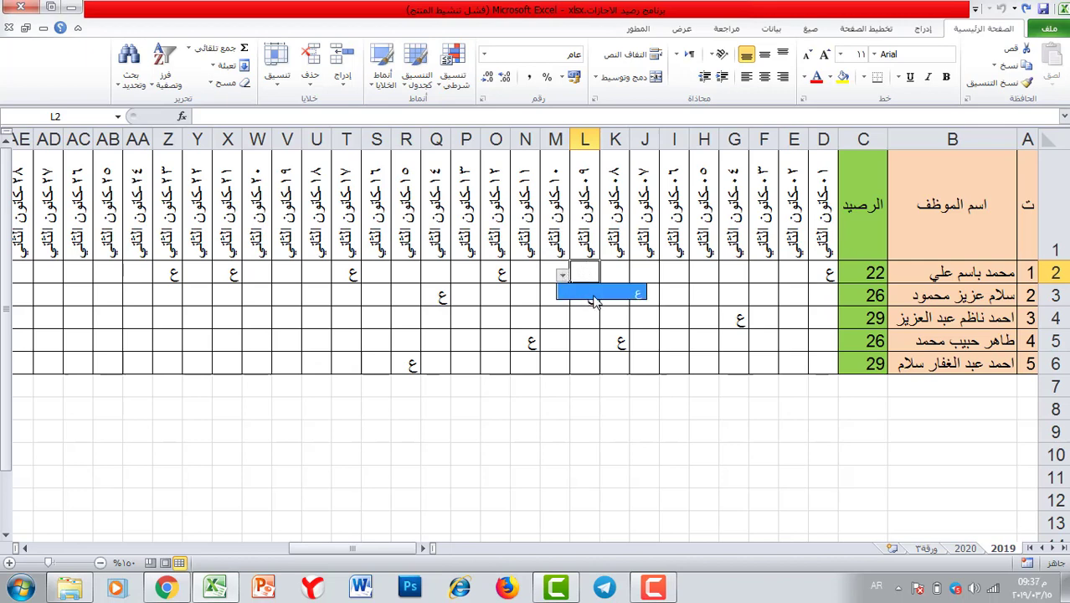
left_click(591, 293)
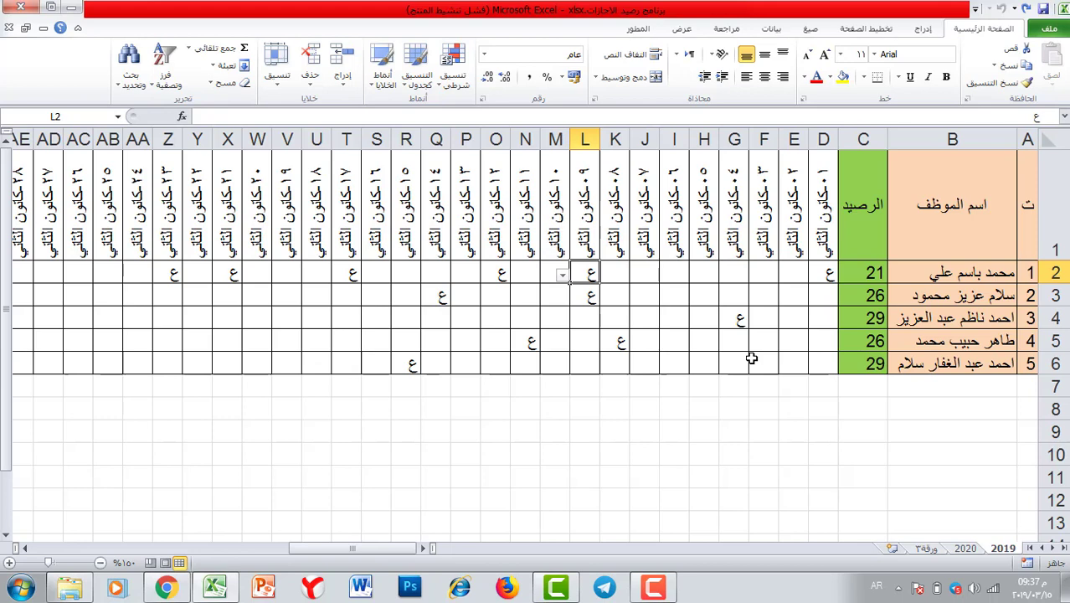
left_click(967, 548)
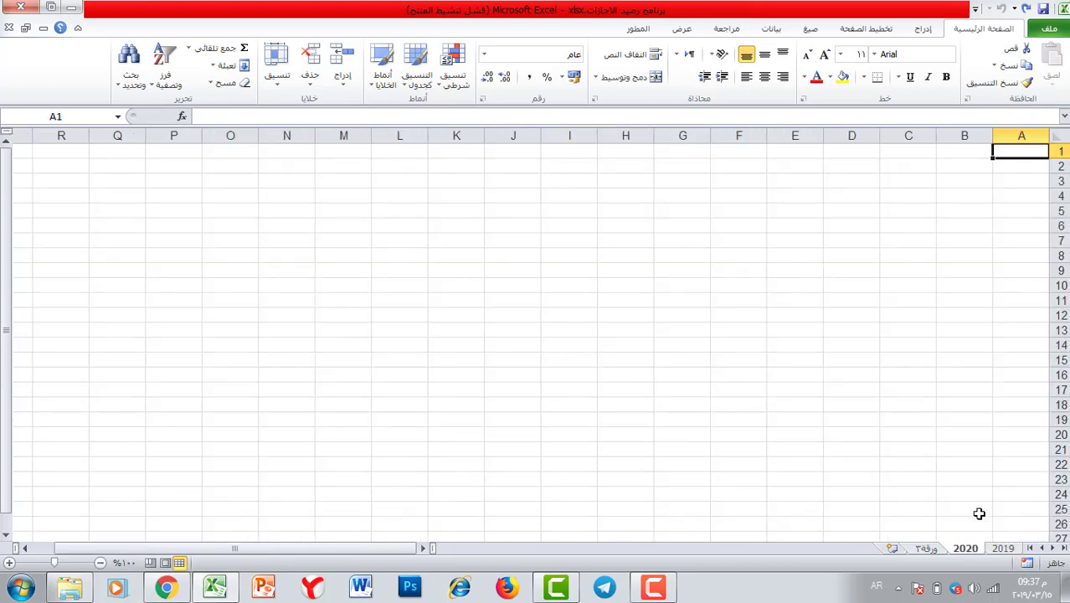
left_click(1015, 549)
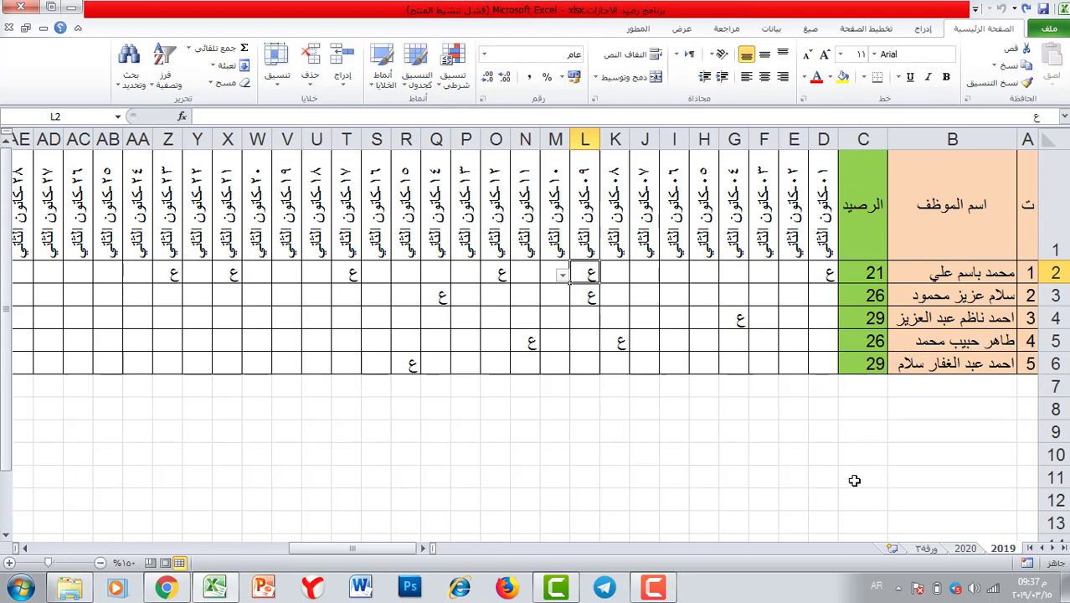
left_click(969, 549)
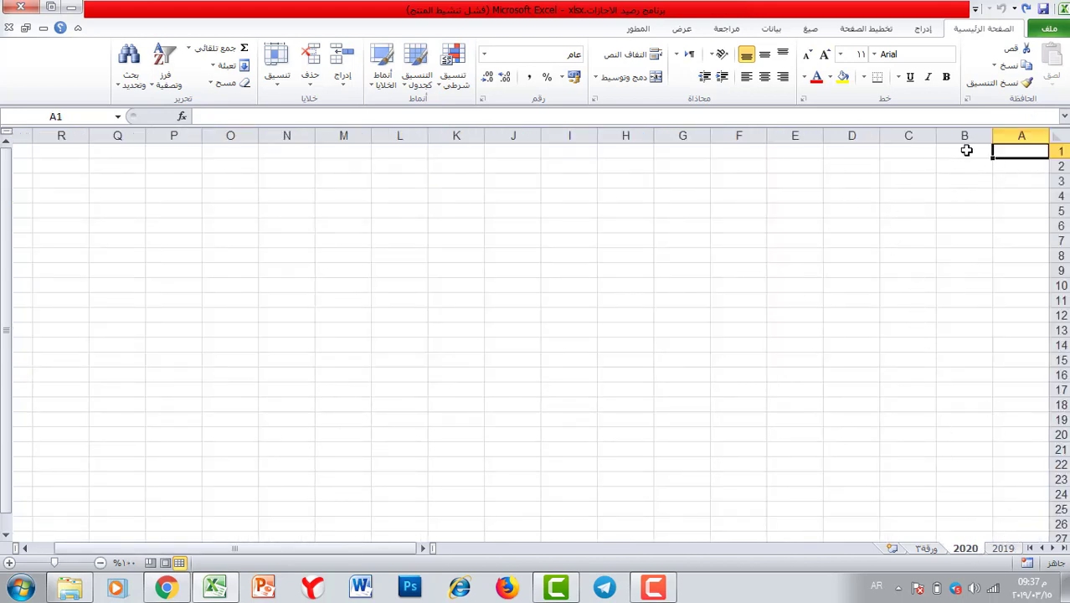
left_click(1003, 549)
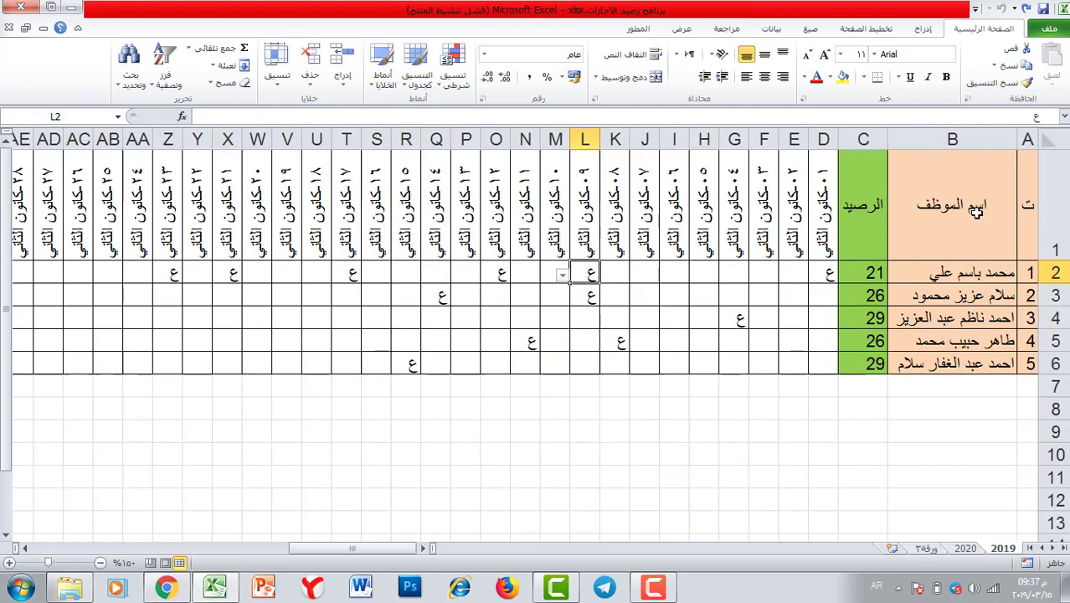
left_click(1031, 176)
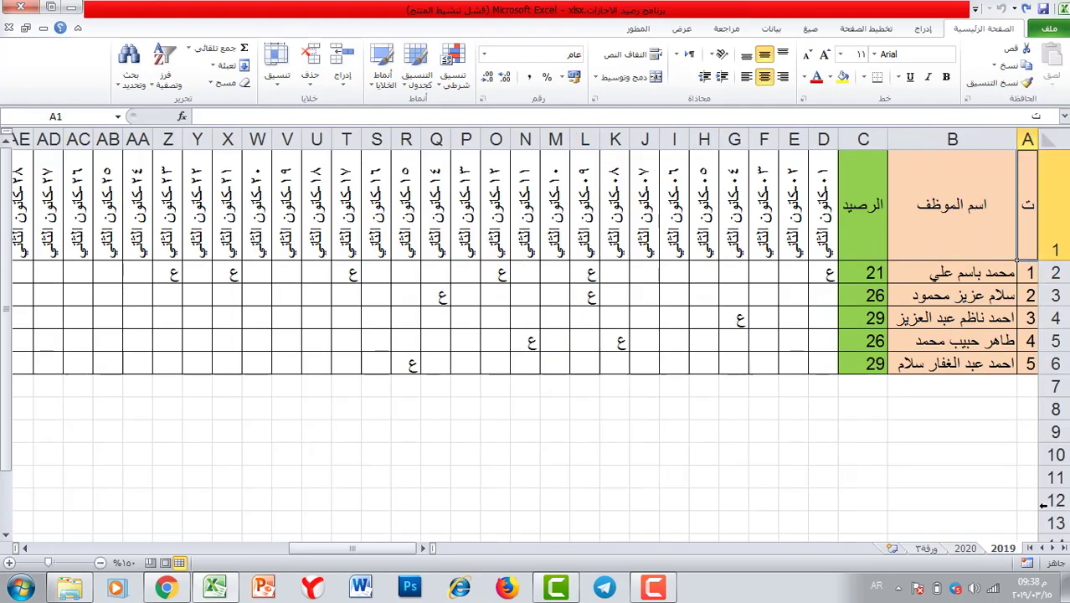
- Link cell A1 of the 2020 sheet to '2019'!A1 and fill the formula across row 1 to P1
left_click(971, 549)
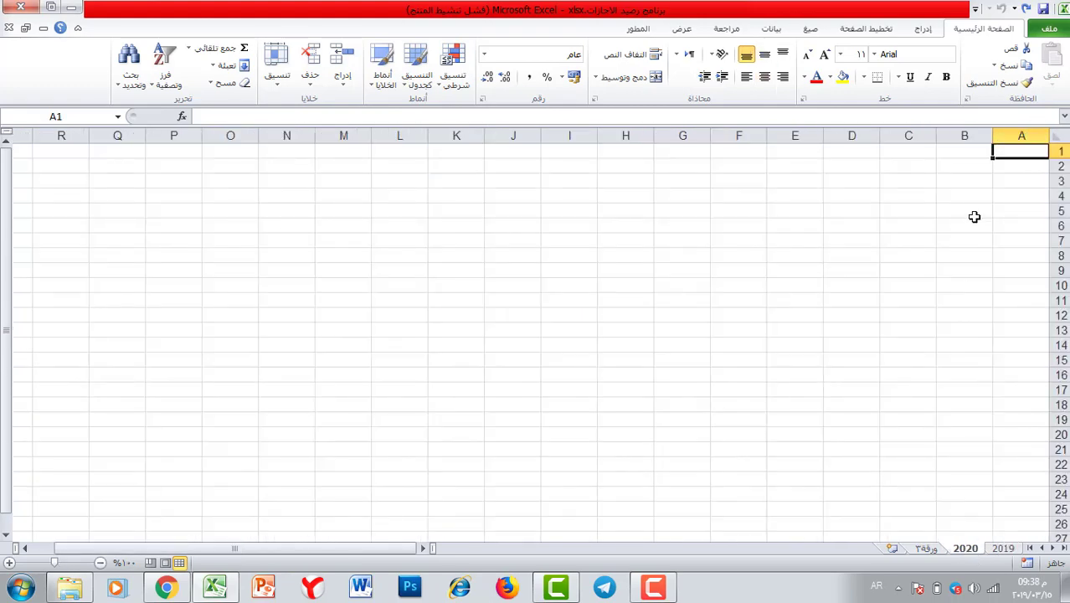
double_click(1027, 161)
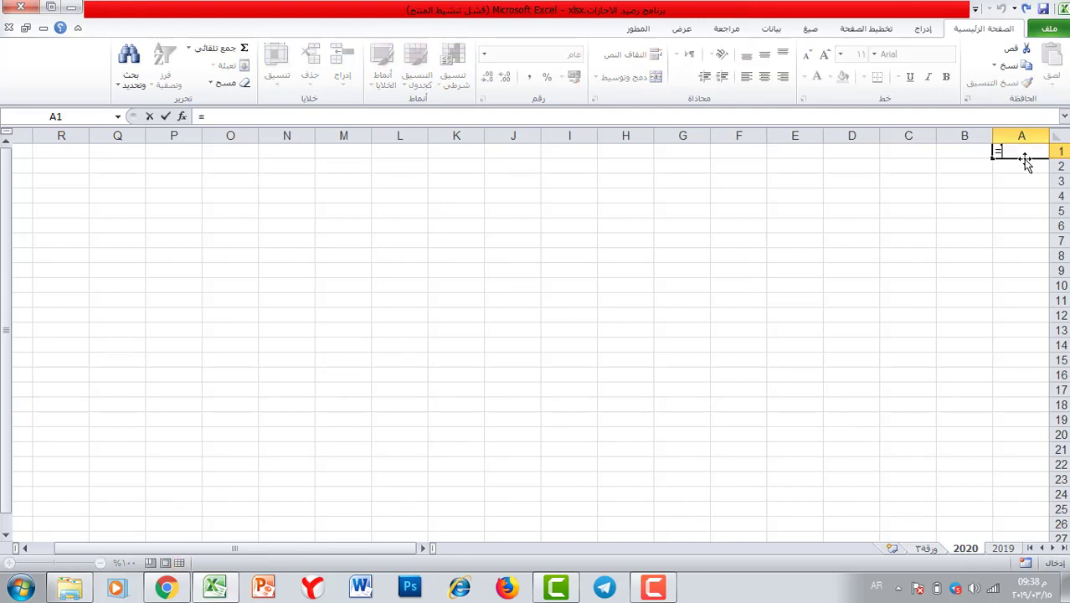
type("=")
left_click(1005, 550)
left_click(1031, 175)
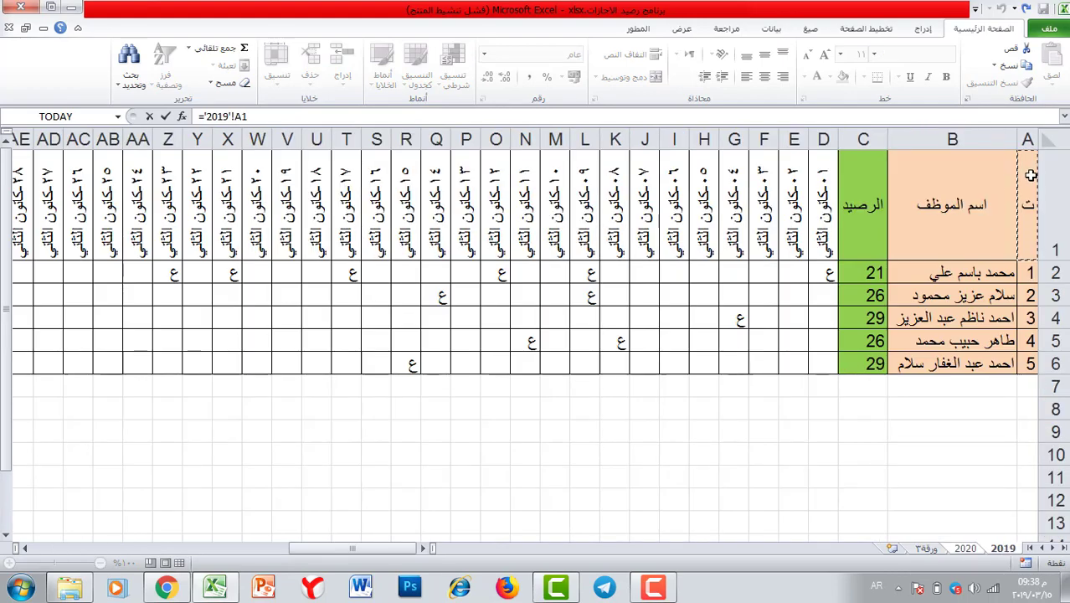
key("Return")
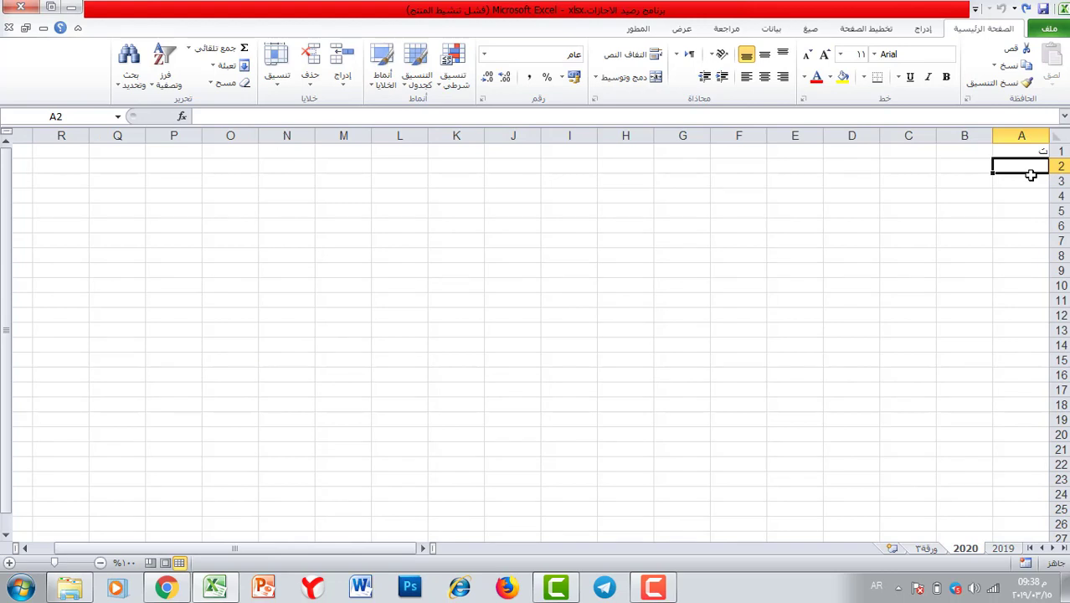
left_click(1020, 151)
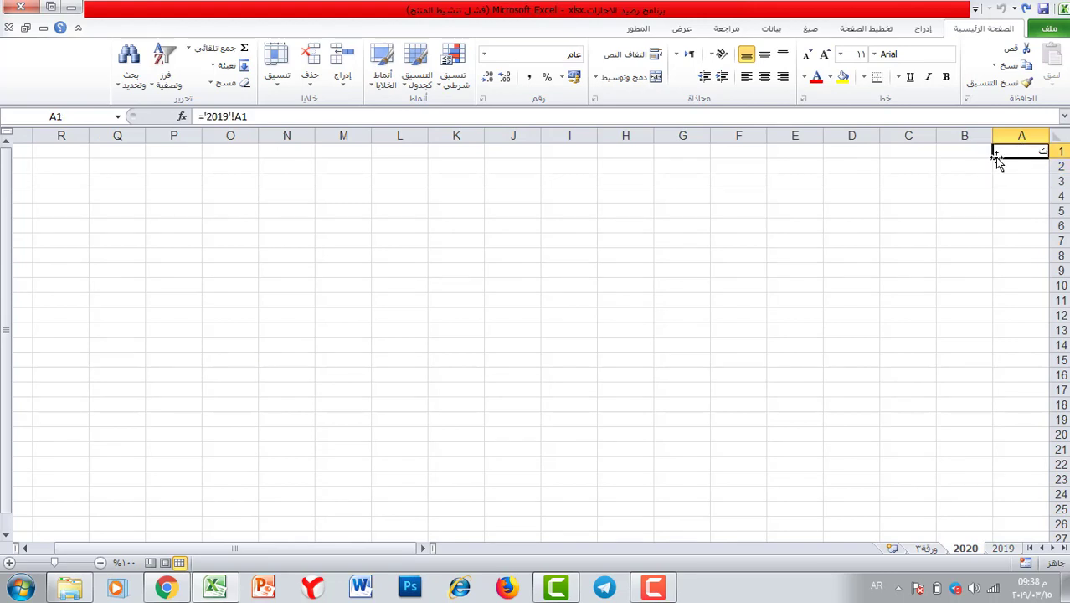
left_click_drag(994, 158, 151, 217)
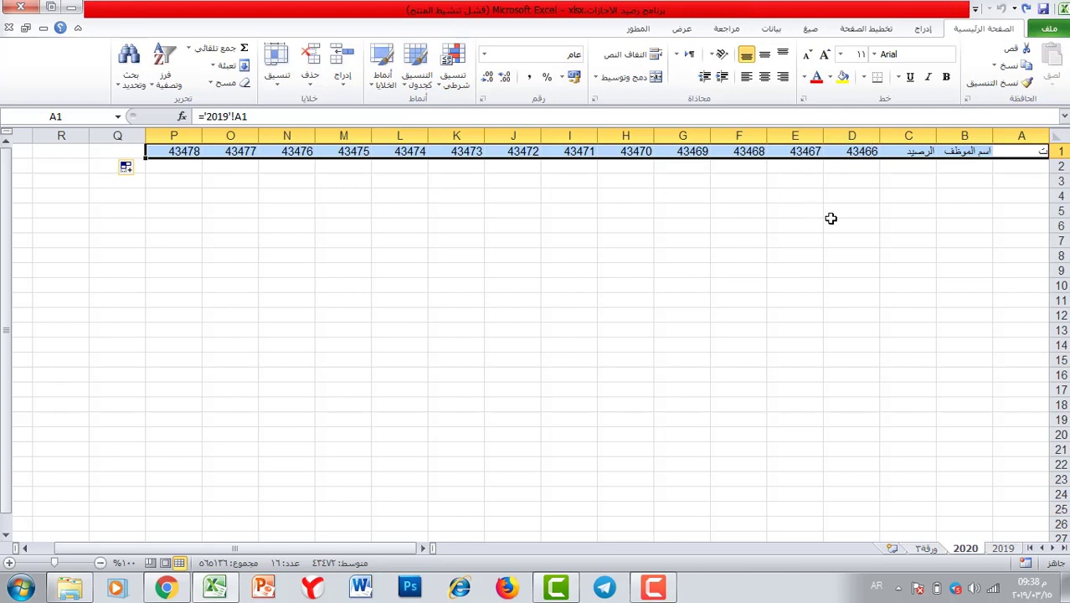
- Fill the linked formulas in A1 and B1 down to row 6 for the serial numbers and employee names
left_click(1015, 174)
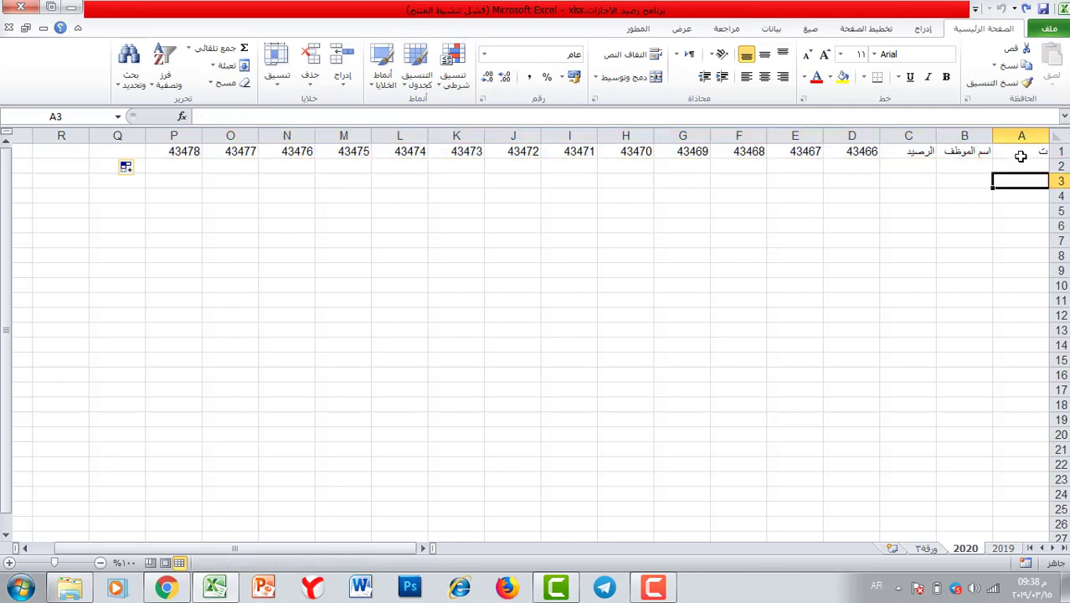
left_click(1016, 151)
left_click_drag(994, 158, 1023, 236)
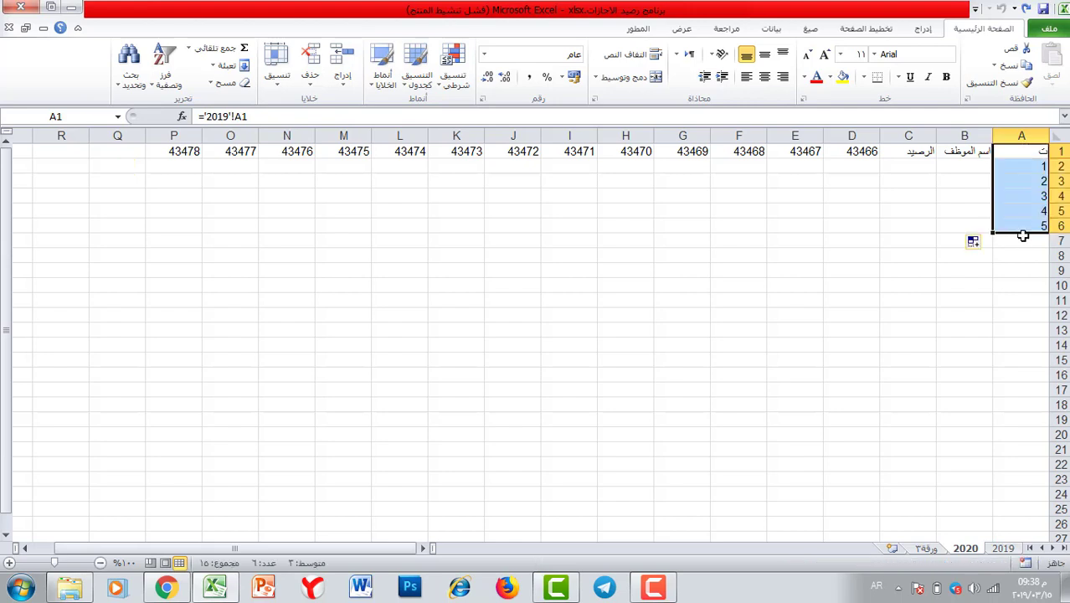
left_click(961, 154)
left_click_drag(939, 178, 942, 227)
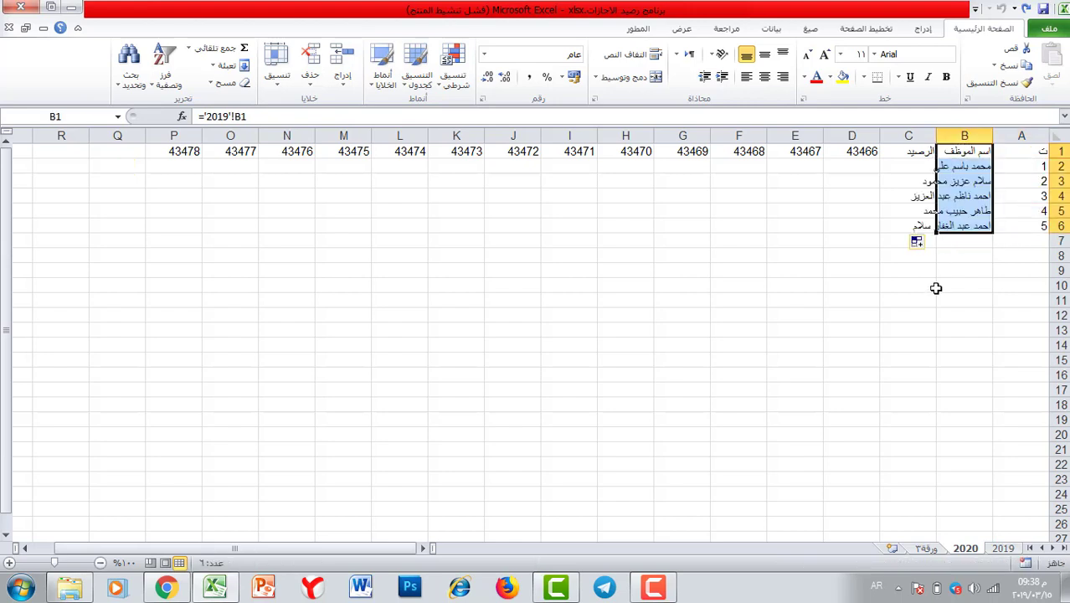
- Autofit the widths of columns A, B and C to their contents
double_click(936, 136)
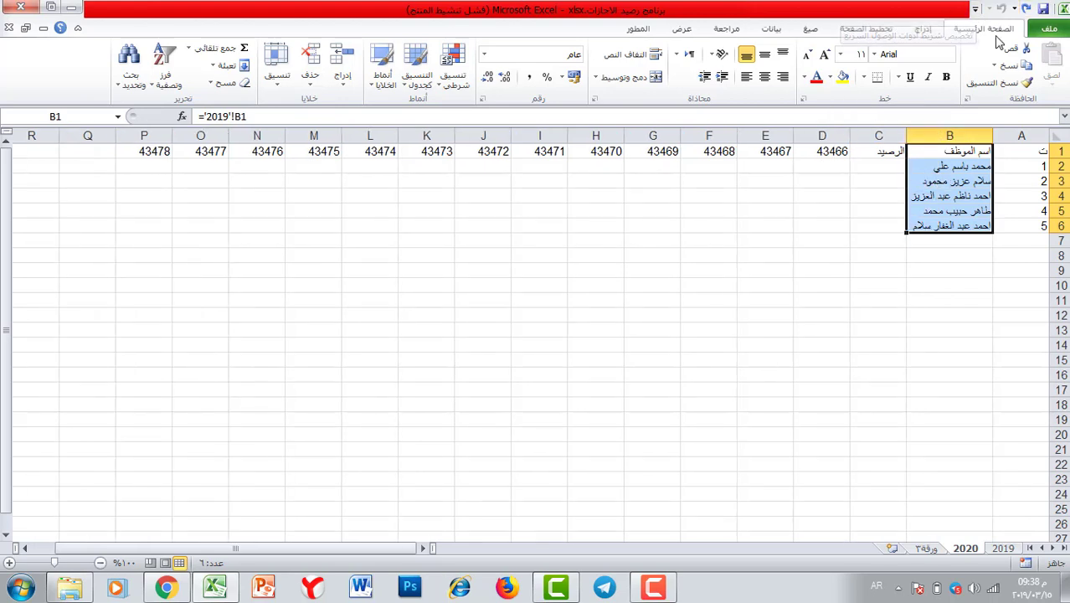
double_click(993, 135)
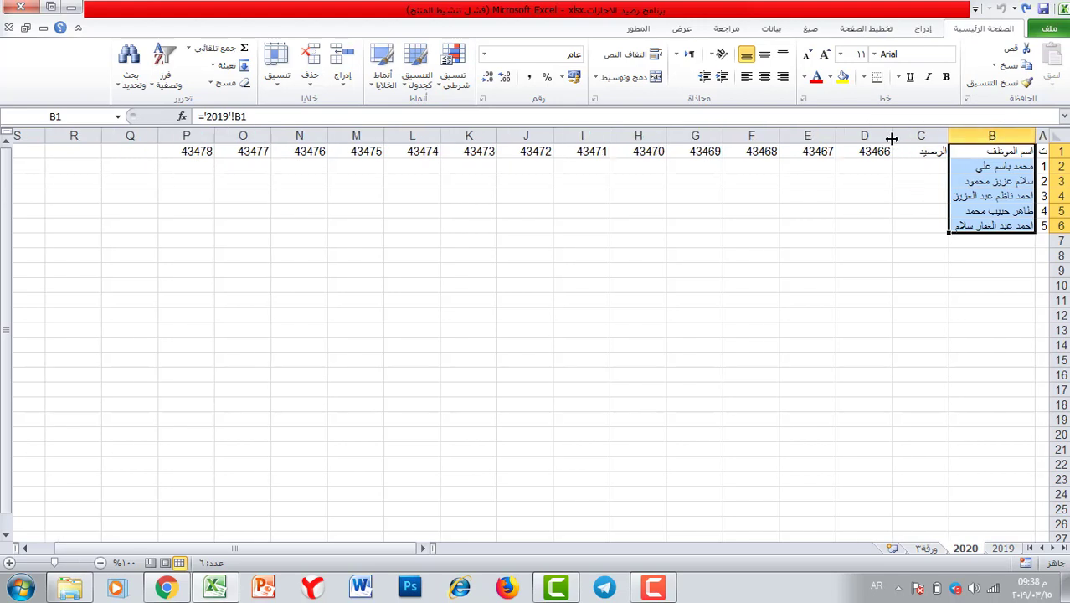
double_click(892, 135)
- Copy the date header formatting from D1 of the 2019 sheet to E1 of the 2020 sheet and narrow column E
left_click(882, 151)
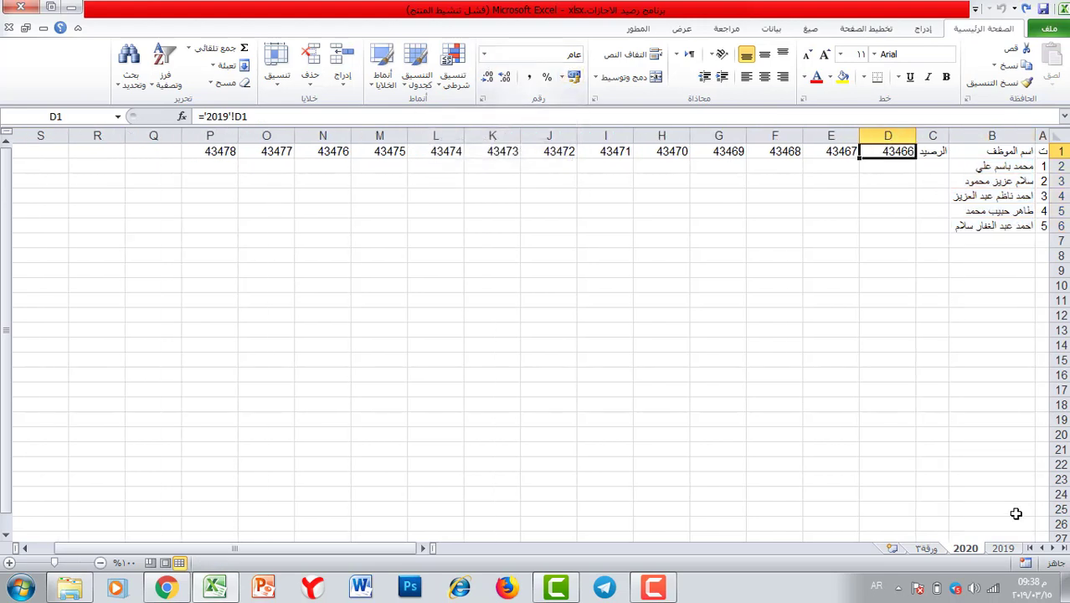
left_click(1003, 549)
left_click(814, 193)
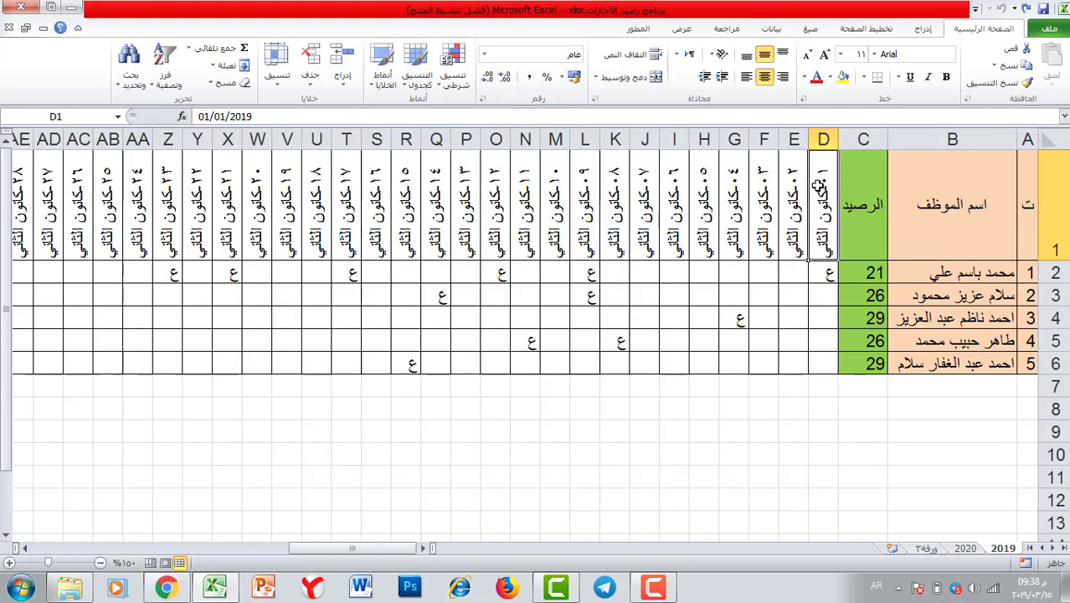
left_click(1001, 83)
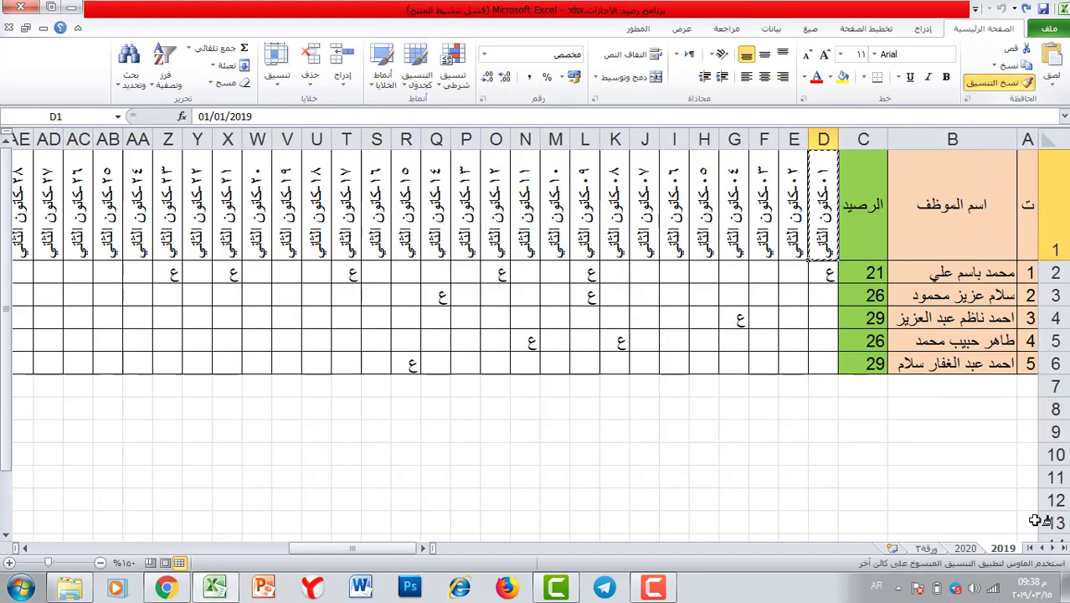
left_click(967, 550)
left_click(833, 151)
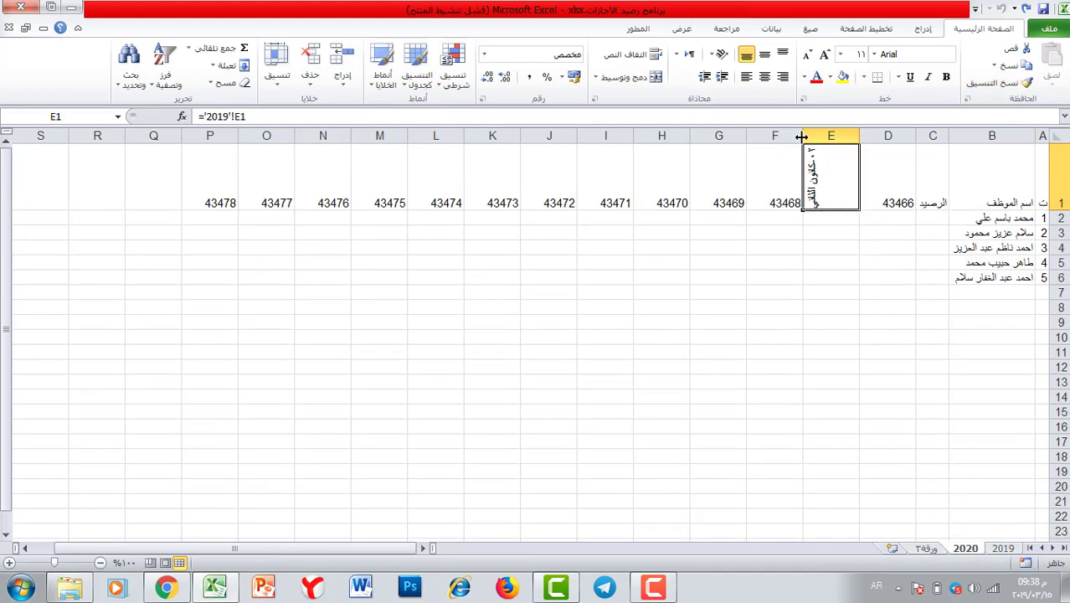
left_click_drag(801, 137, 840, 137)
- Copy the formatting of date header E1 to D1 and autofit column D
left_click(891, 156)
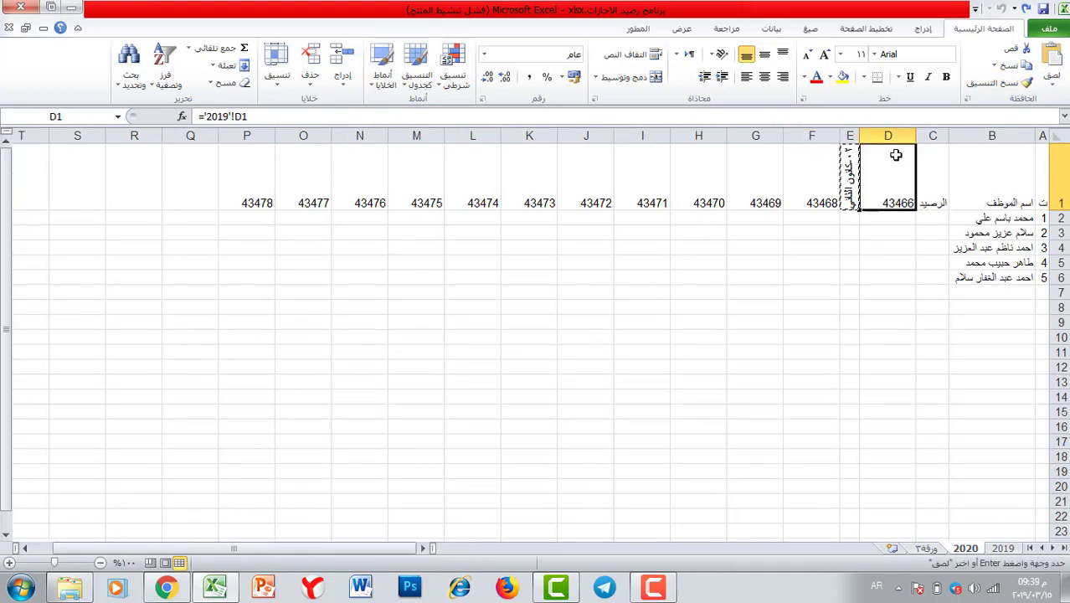
left_click(850, 172)
left_click(1017, 84)
left_click(889, 168)
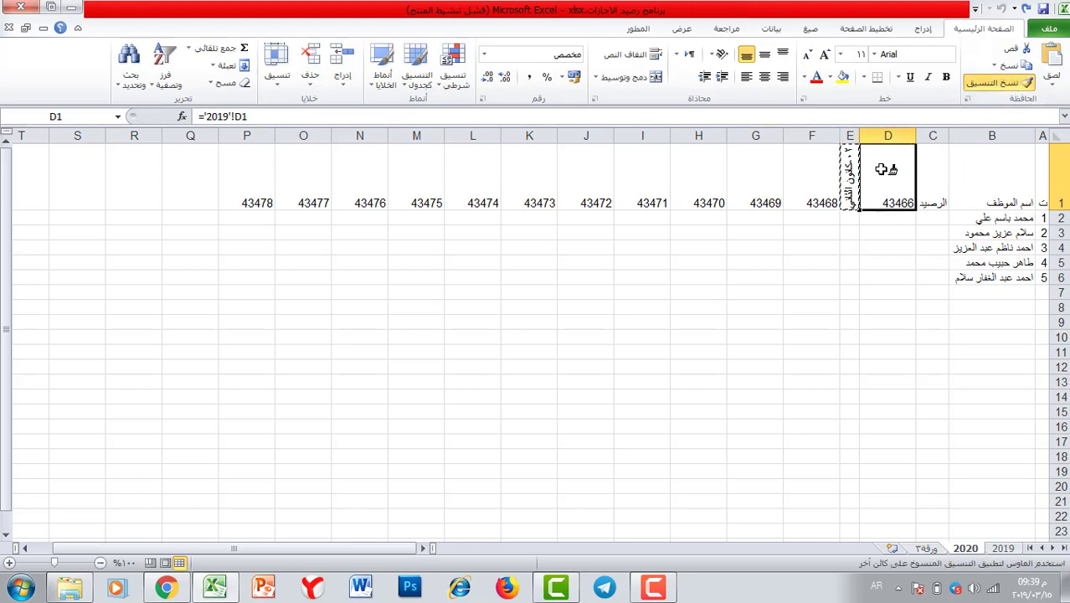
double_click(864, 135)
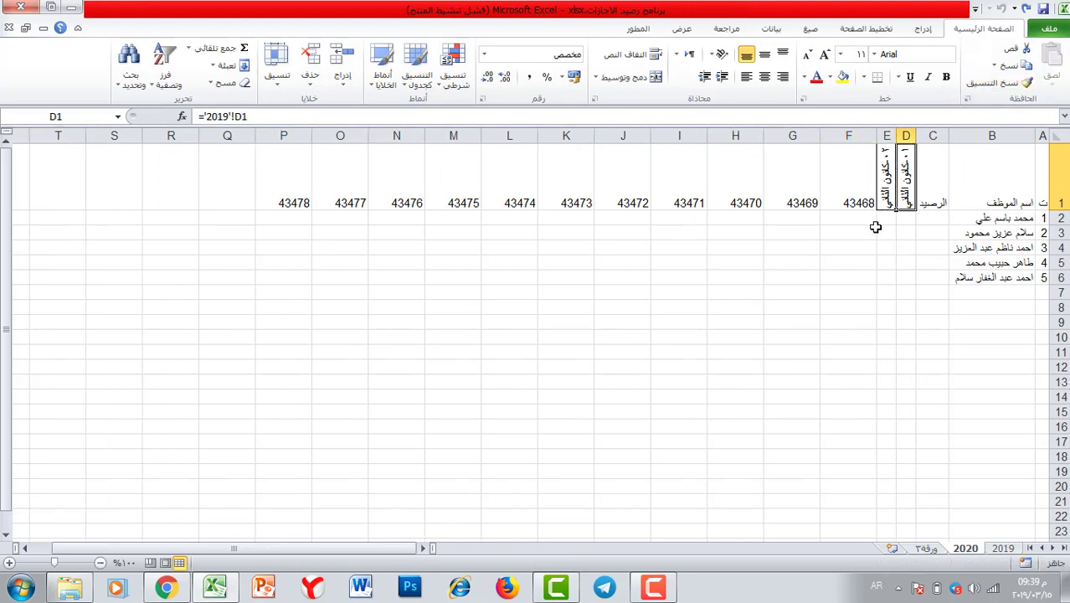
- Fill the date header in E1 across to S1 and autofit columns F through S
left_click(889, 201)
left_click_drag(877, 209, 74, 209)
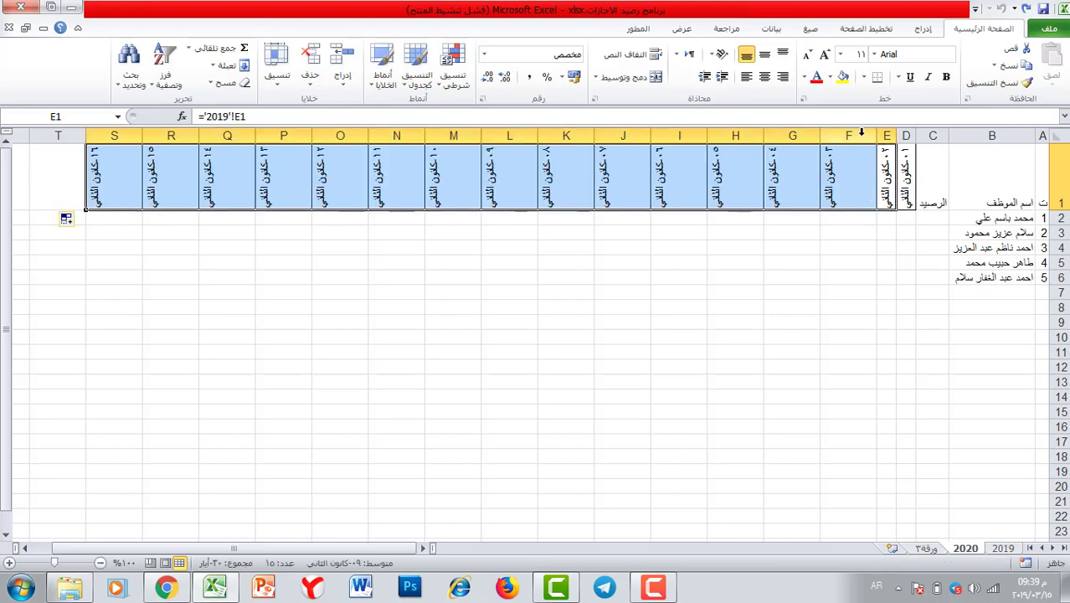
left_click_drag(871, 135, 103, 132)
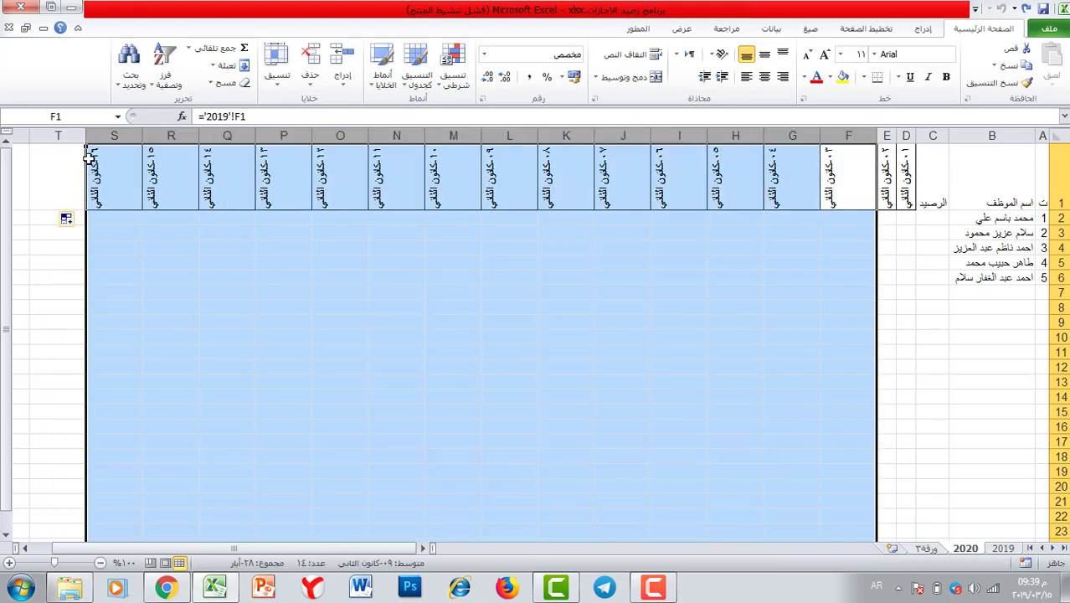
double_click(87, 134)
- Extend the linked date headers from T1 to AI1, up to 31 January, and autofit columns T through AI
left_click(612, 201)
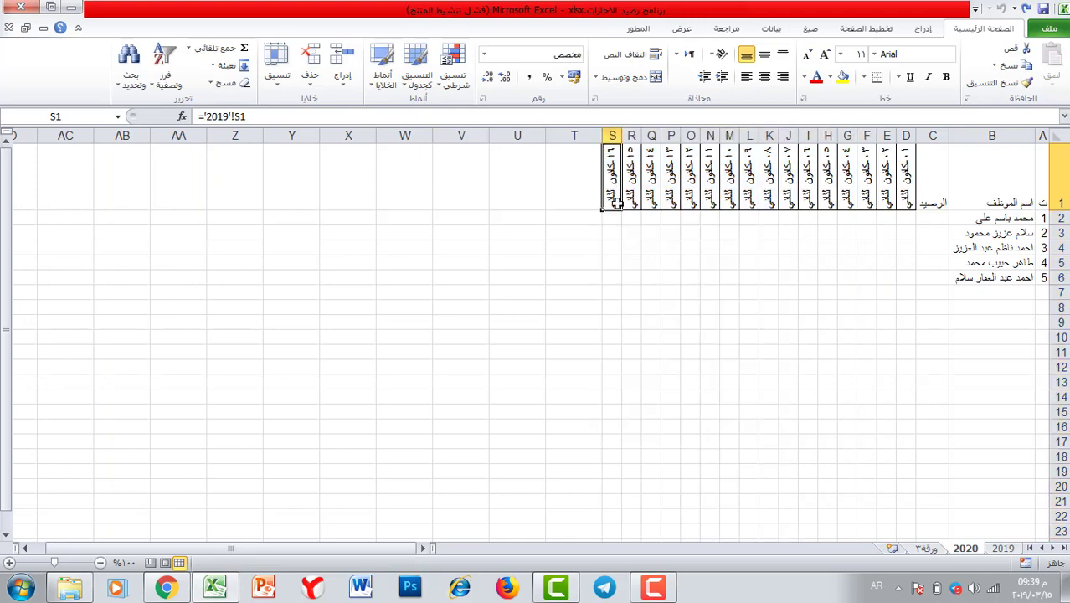
left_click_drag(599, 208, 55, 211)
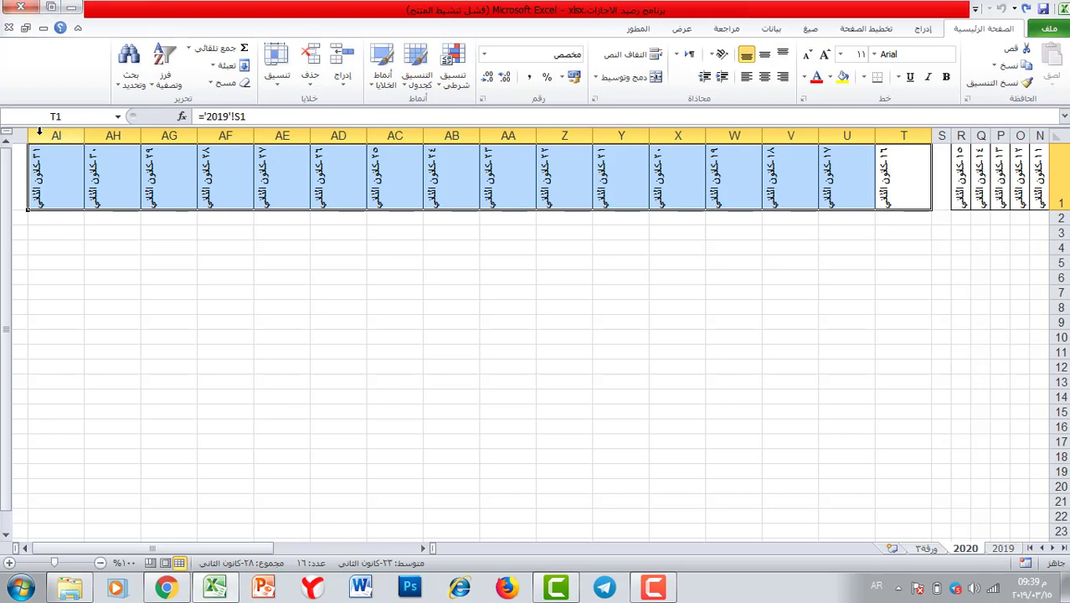
left_click_drag(56, 135, 841, 135)
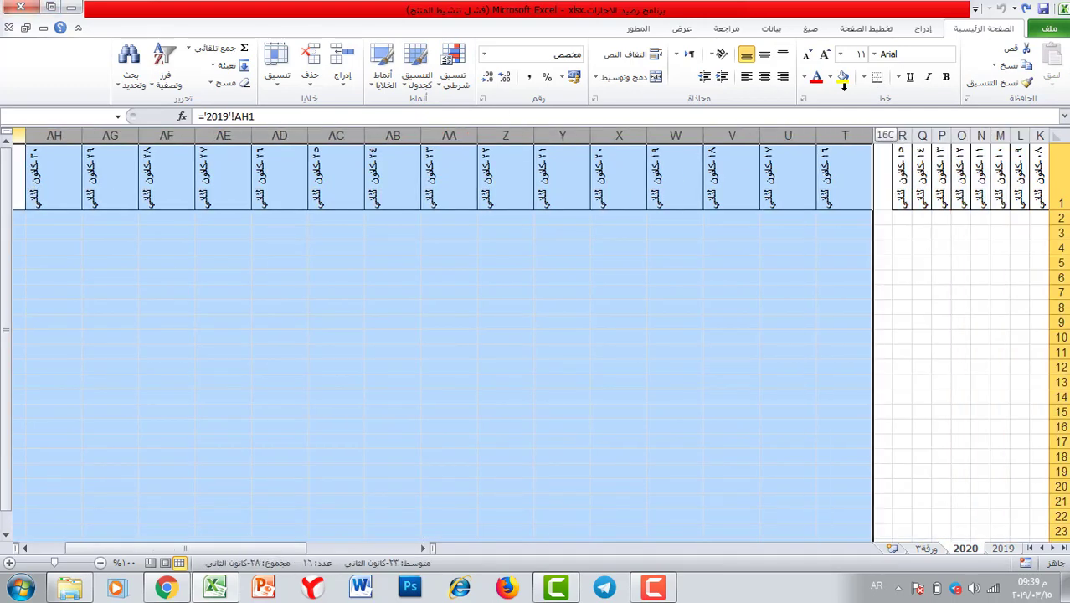
double_click(757, 135)
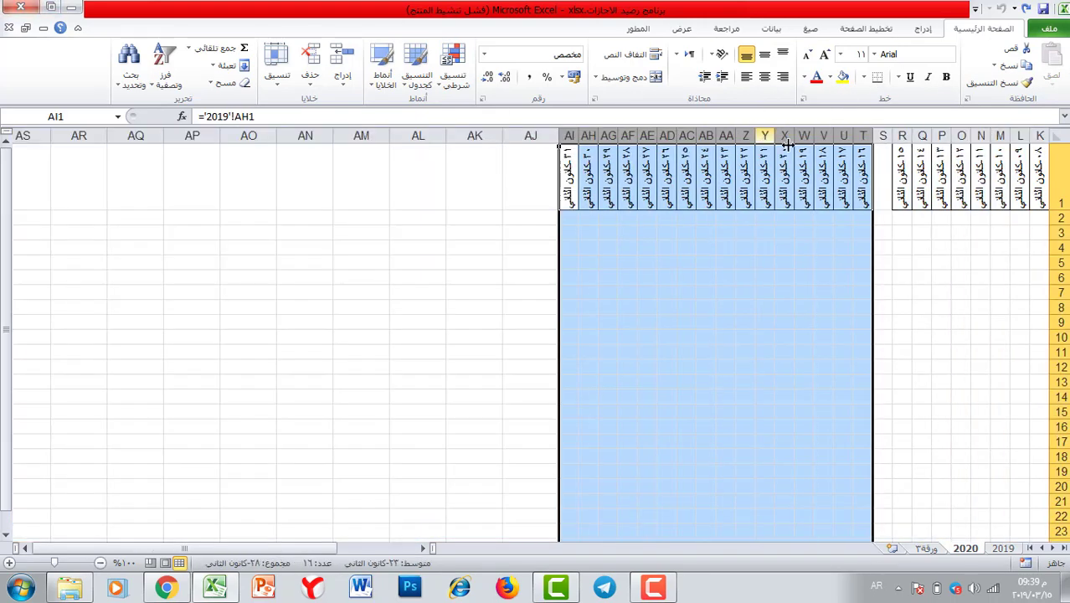
- Delete the empty column S between the 15 and 16 January headers
left_click(882, 135)
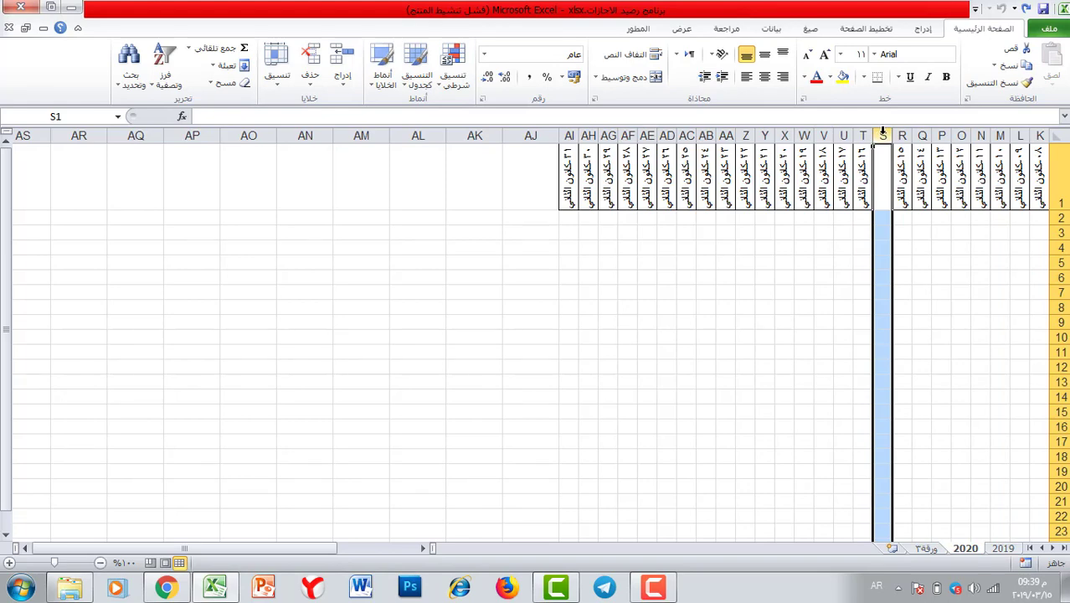
right_click(882, 135)
left_click(841, 253)
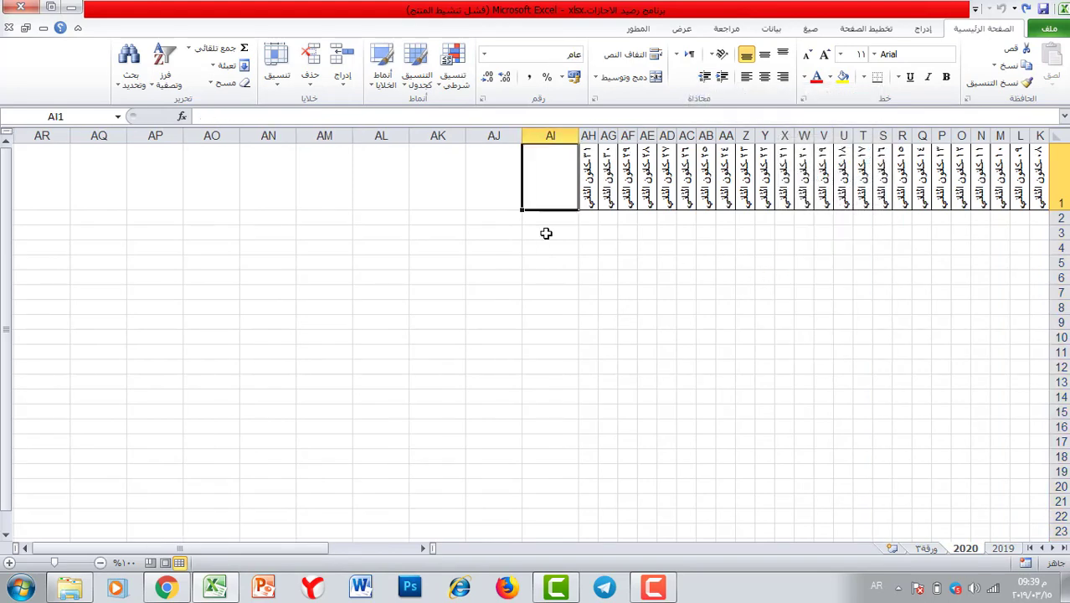
- Enter the header "مجموع ع كانون الثاني" in AI1 and wrap its text
type("مجموع ع")
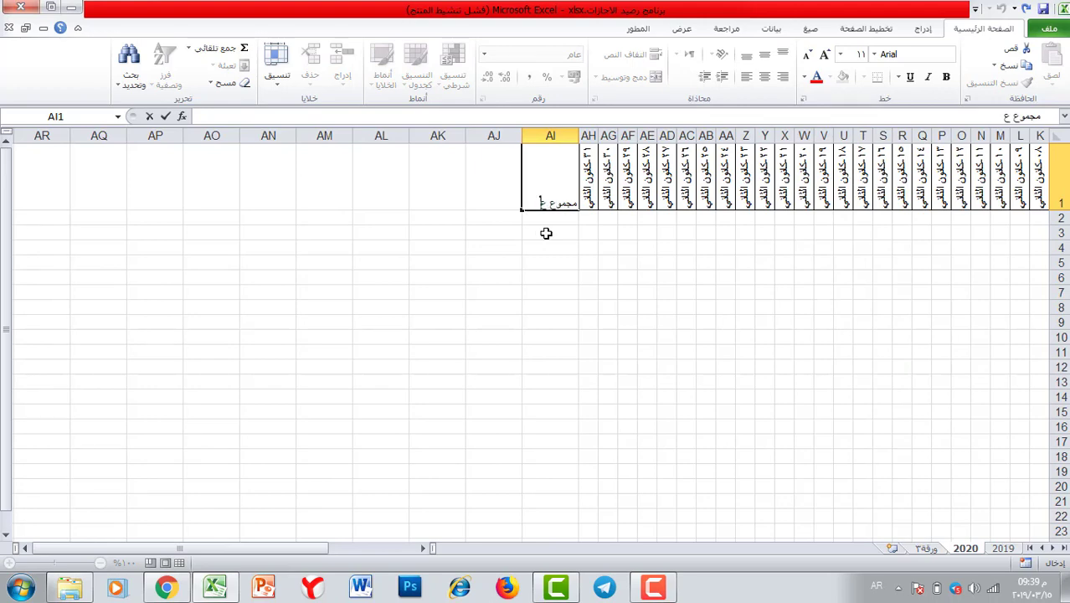
type(" كانون الثاني")
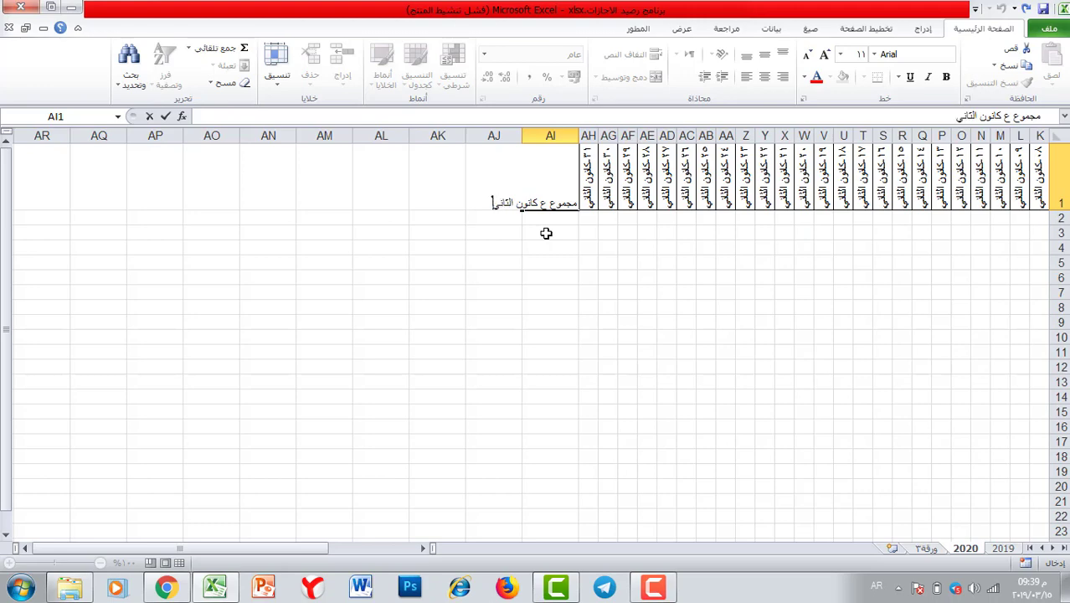
key("Return")
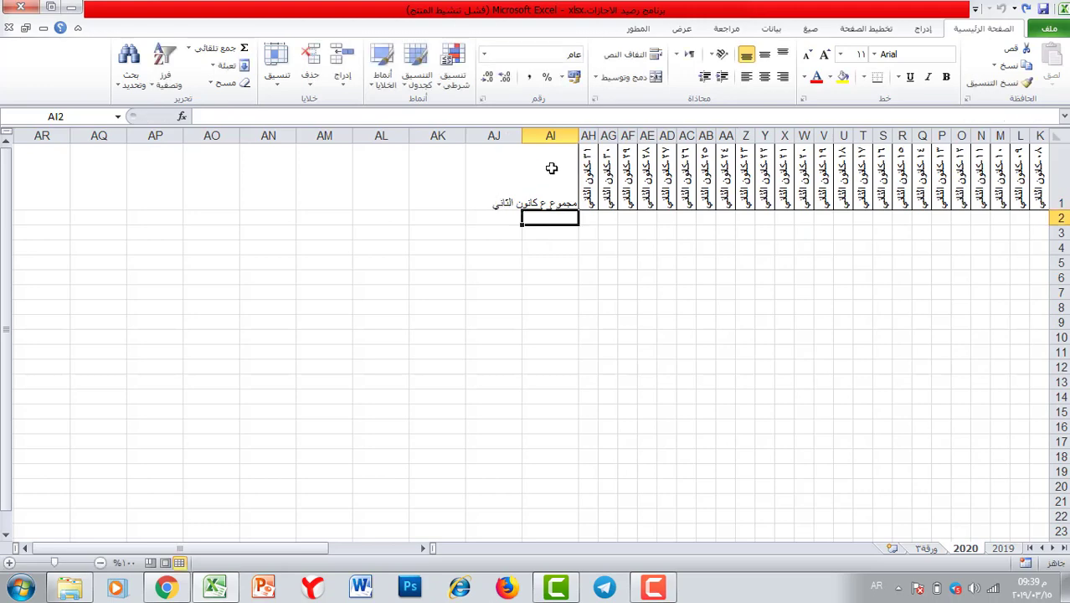
left_click(551, 168)
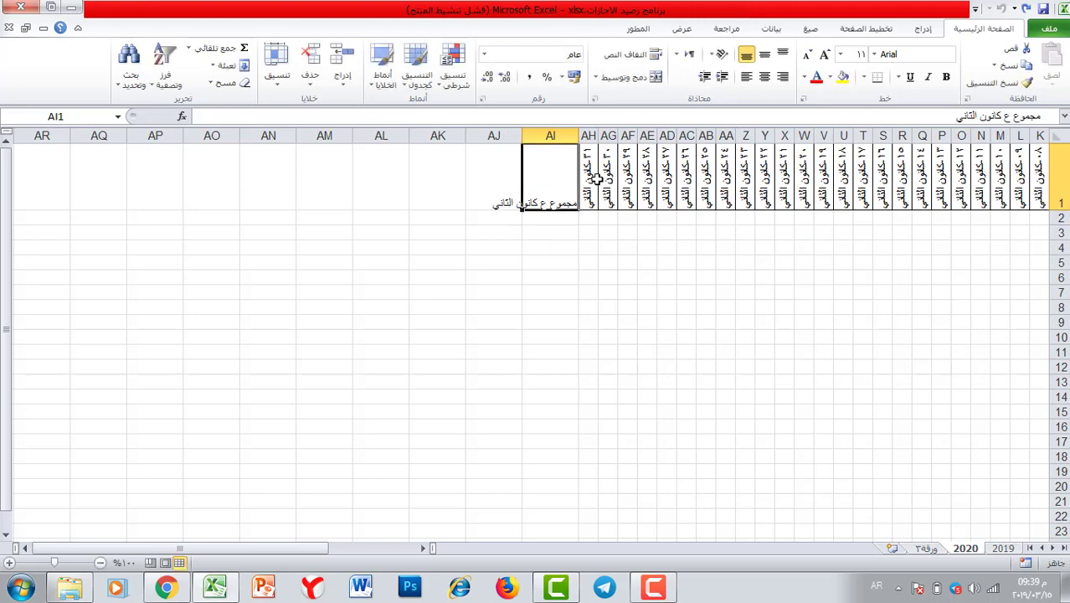
left_click(630, 54)
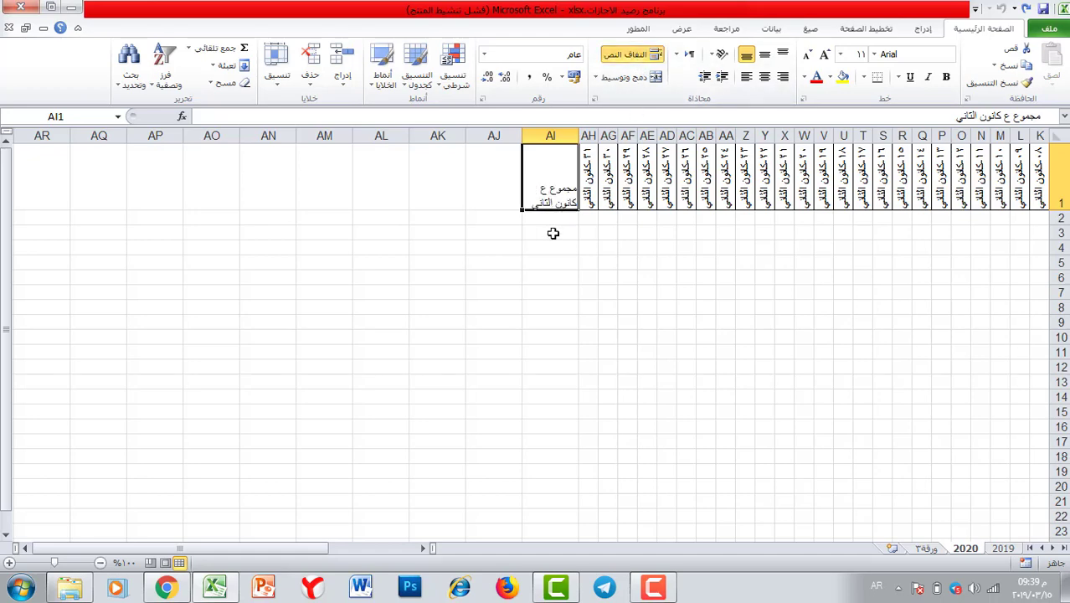
left_click(551, 233)
- Count the "ع" entries of D2:AH2 with COUNTIF in AI2 and fill the formula down to AI6
left_click(552, 217)
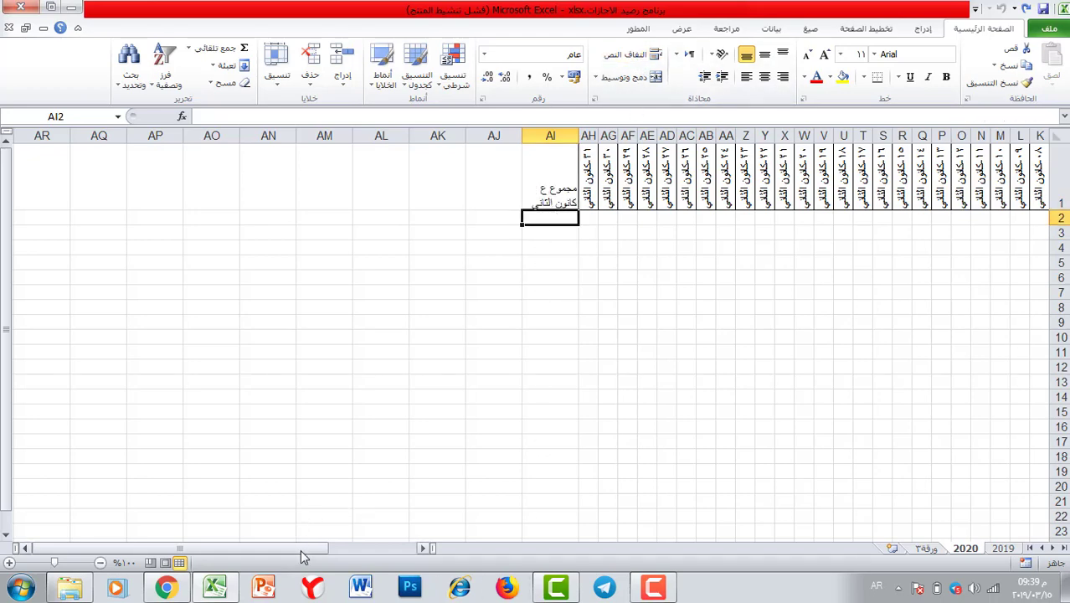
left_click_drag(312, 548, 418, 550)
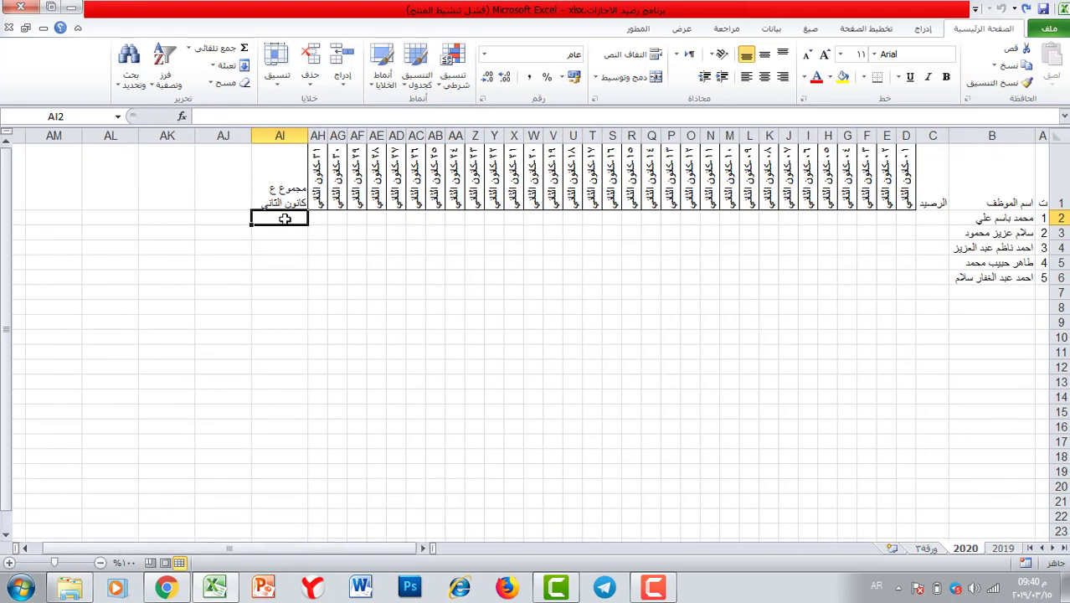
left_click(809, 30)
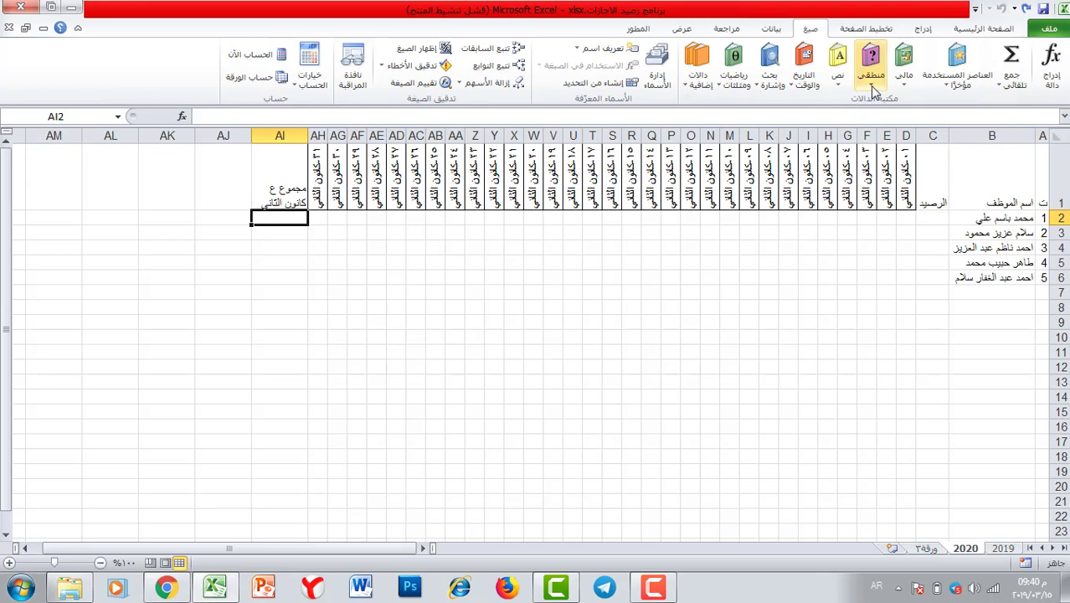
left_click(962, 80)
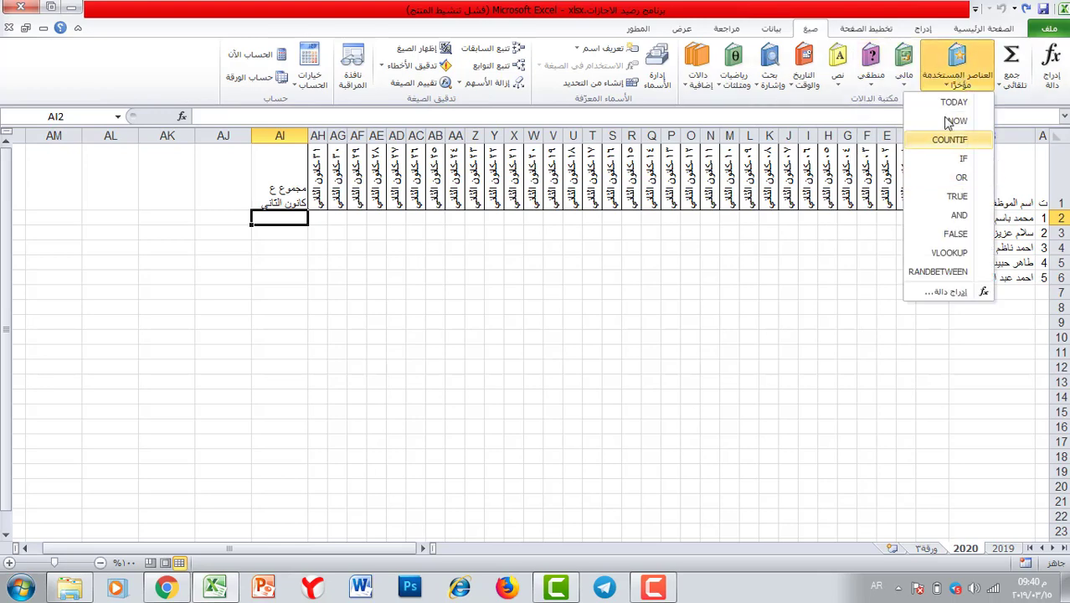
left_click(698, 81)
mouse_move(671, 107)
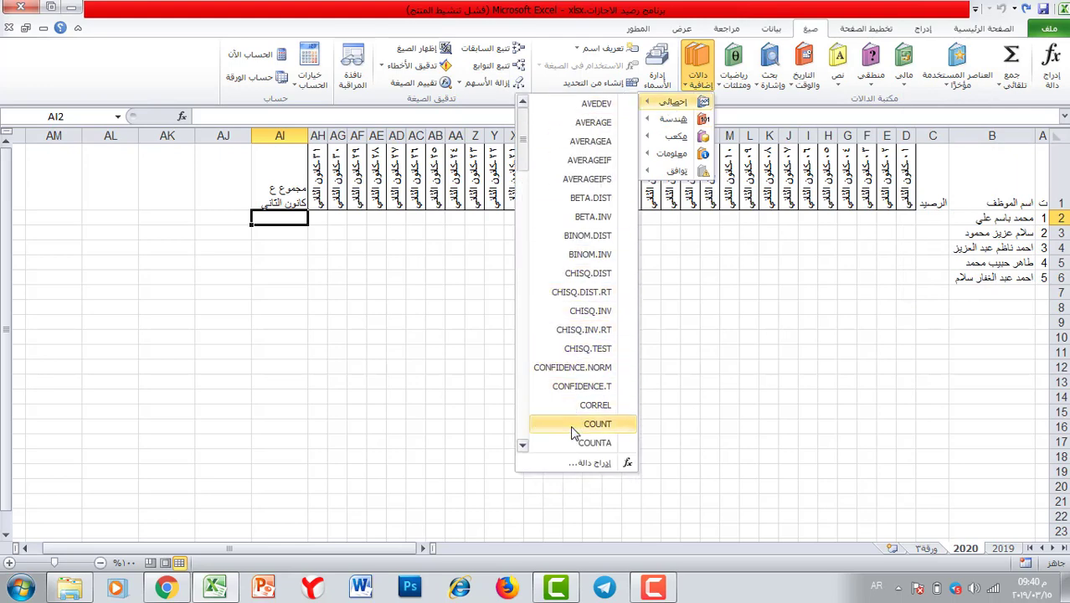
scroll(582, 442, "down", 2)
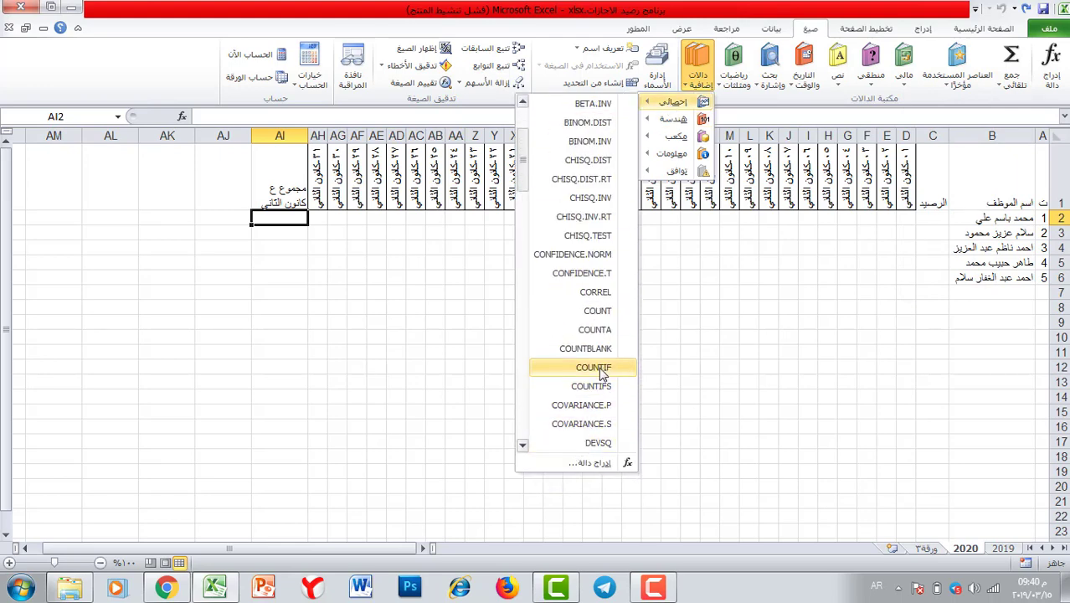
left_click(597, 368)
left_click_drag(394, 264, 268, 288)
left_click_drag(319, 207, 913, 219)
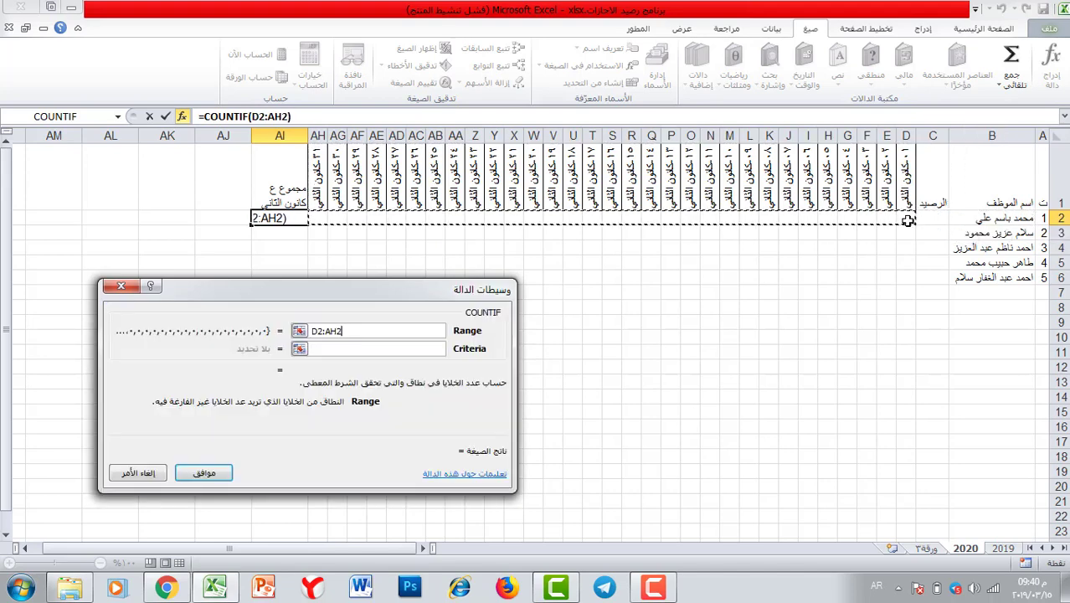
left_click(360, 352)
type("ع")
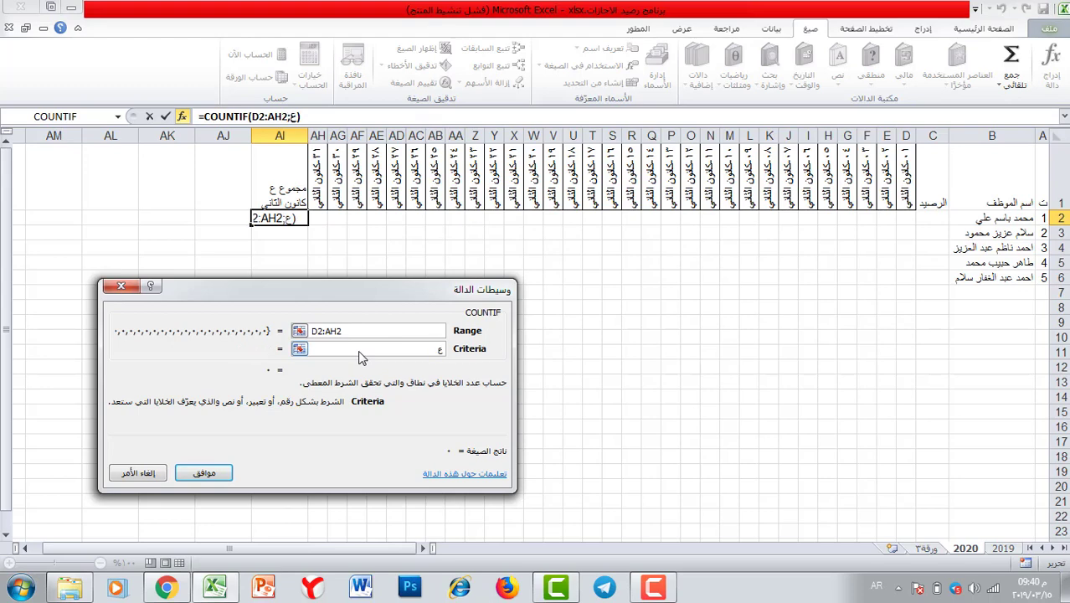
left_click(203, 473)
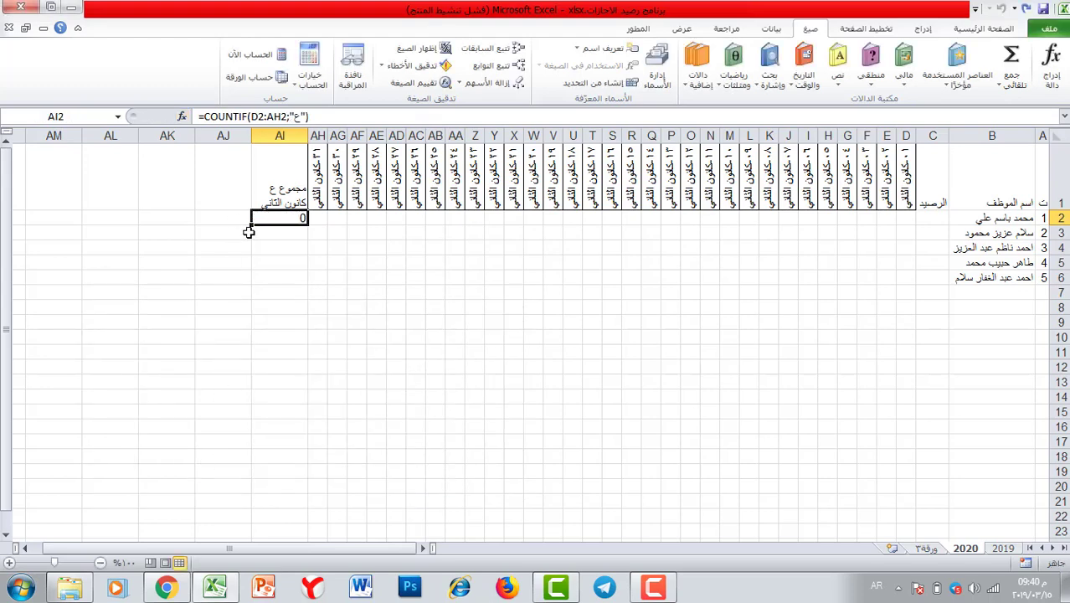
left_click_drag(254, 225, 262, 288)
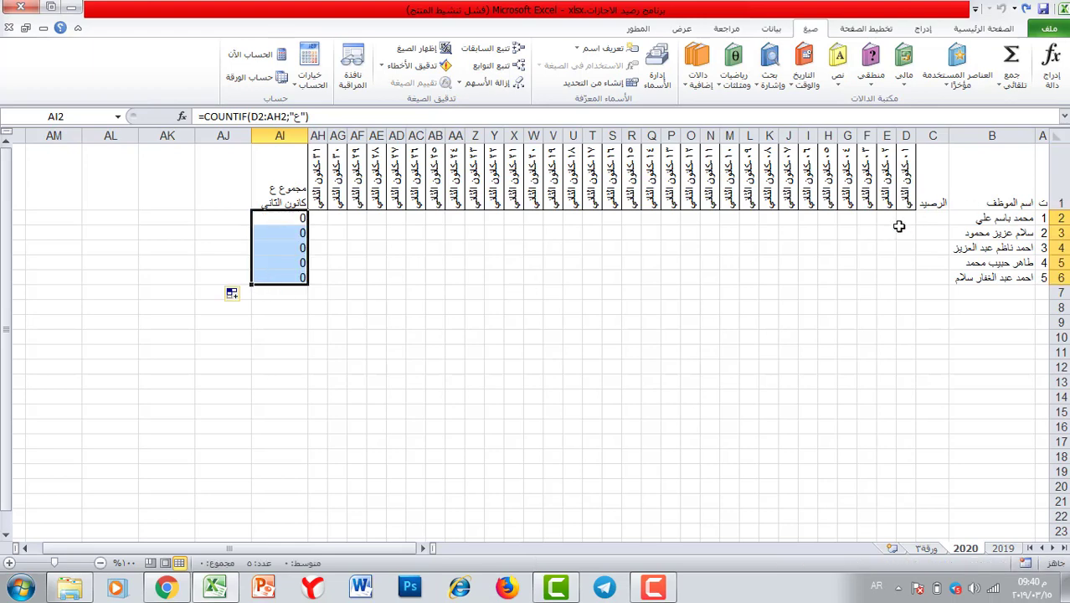
- Enter the leave mark "ع" in D2, G2, K4, Q4, T5, X4, R3 and L3
left_click(897, 218)
type("ع")
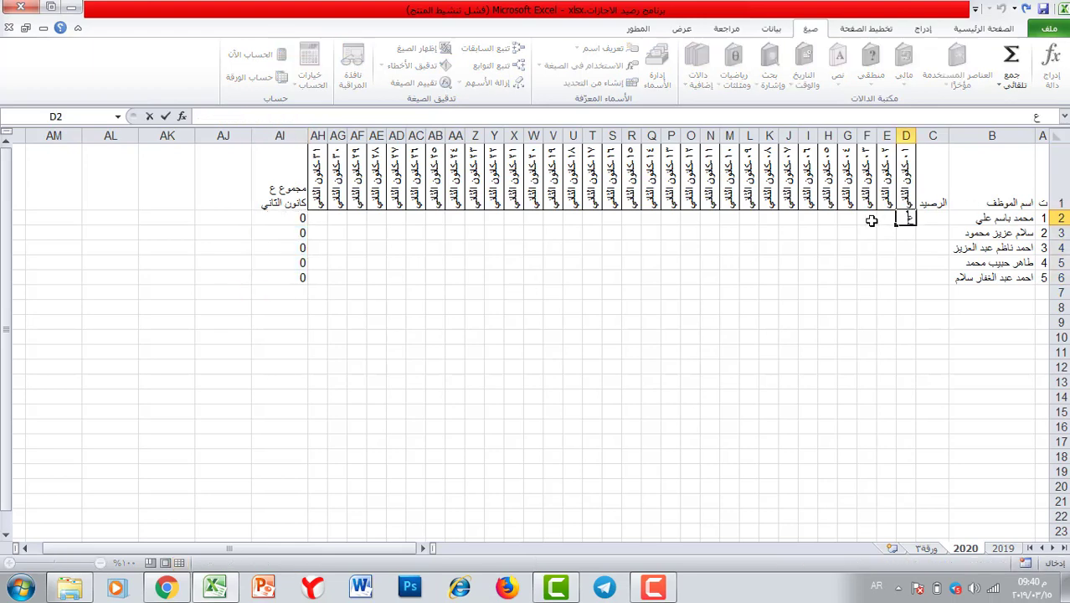
left_click(847, 219)
type("ع")
left_click(768, 248)
type("ع")
left_click(651, 248)
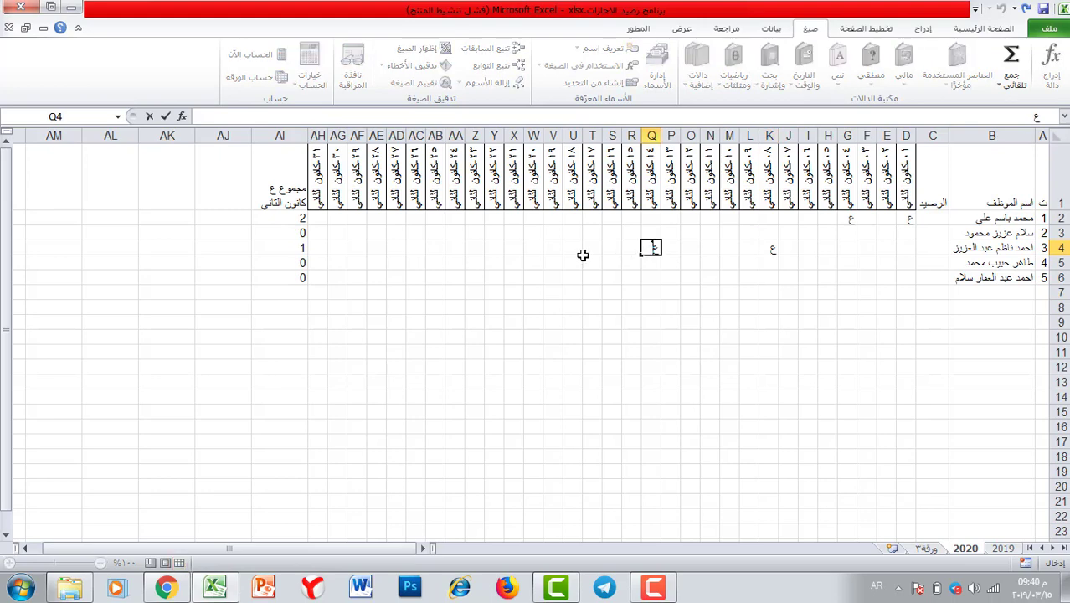
type("ع")
left_click(592, 263)
type("ع")
left_click(514, 248)
type("ع")
left_click(633, 233)
type("ع")
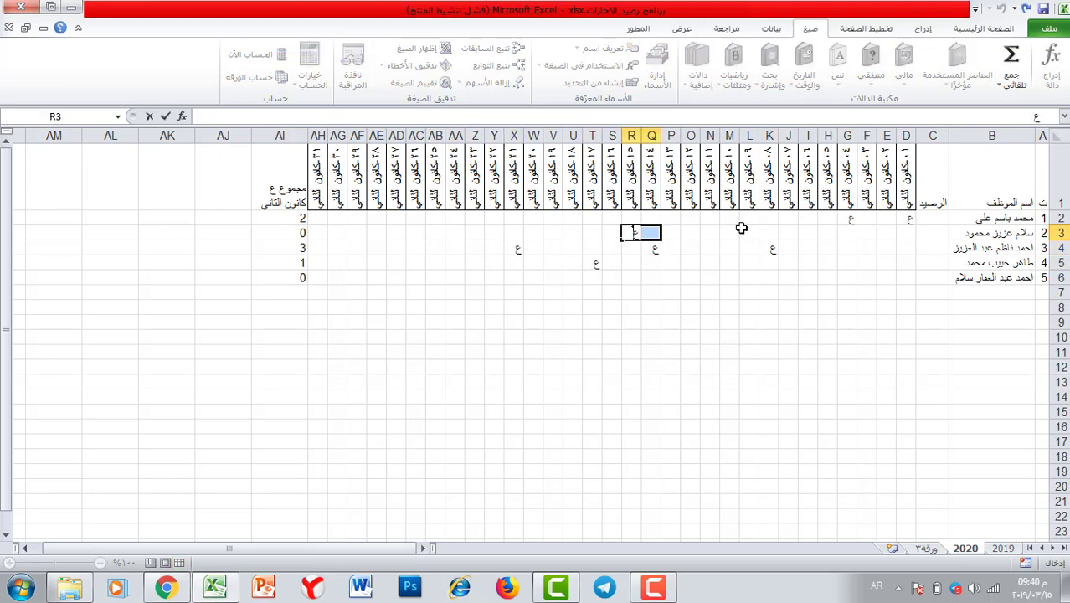
left_click(748, 233)
type("ع")
left_click(834, 262)
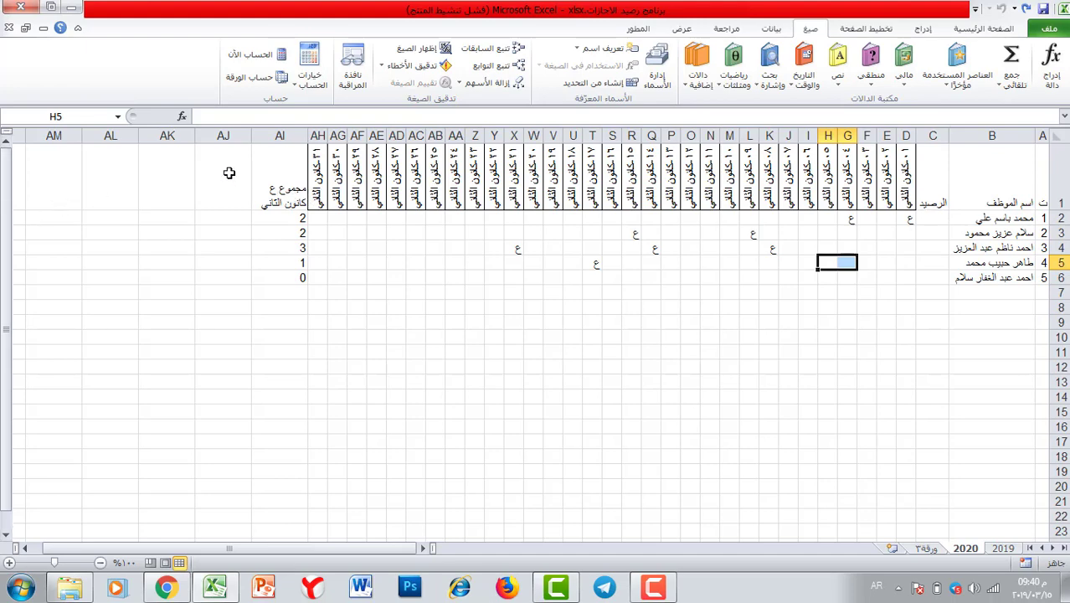
- Enter the first February date, 1-شباط, as the header in AJ1
left_click(213, 177)
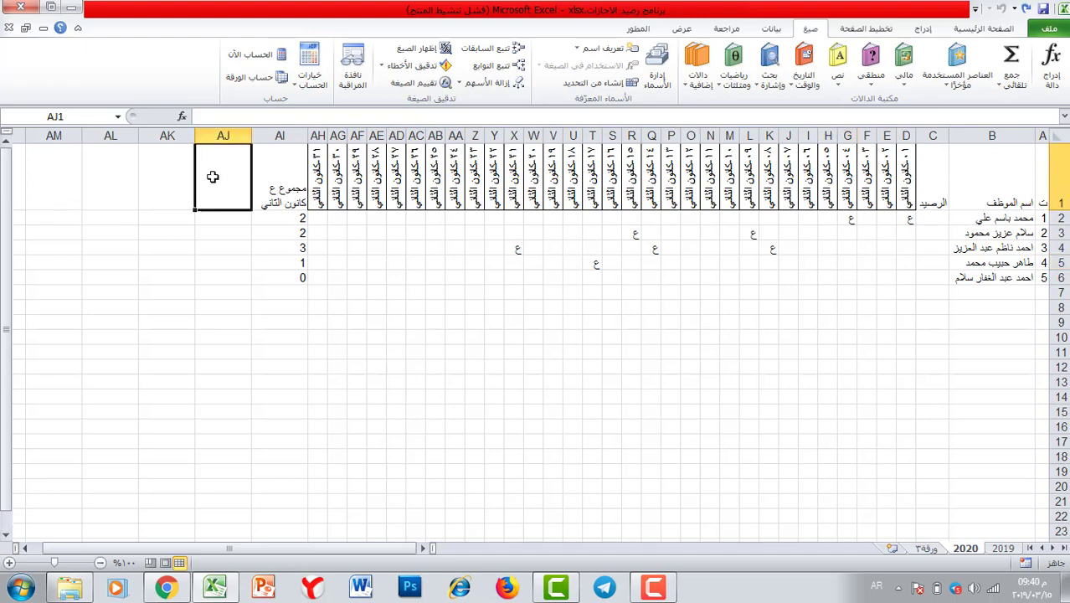
type("1")
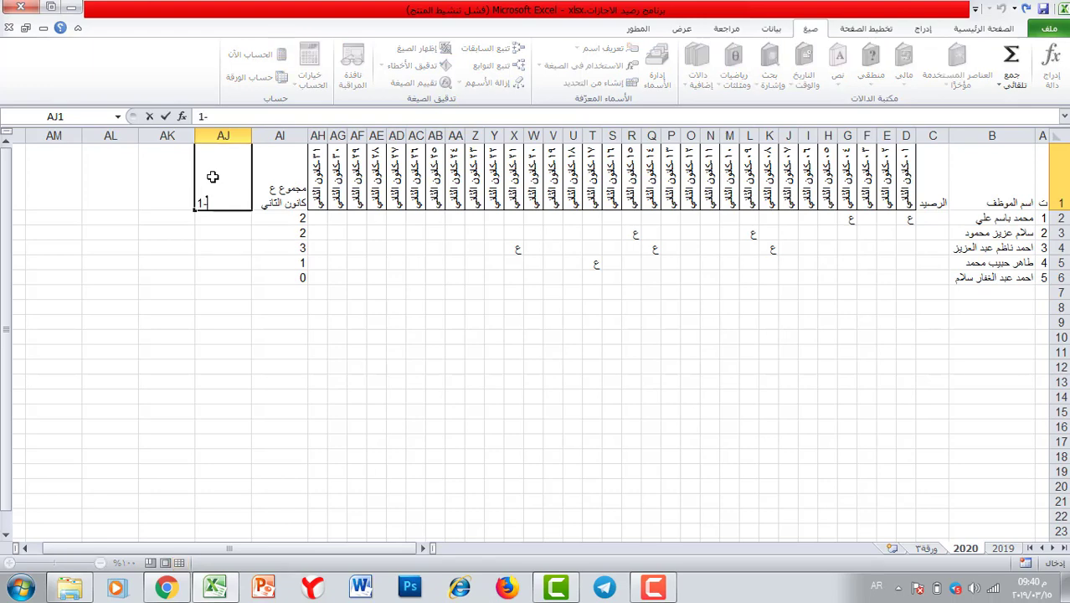
type("-شباط")
left_click(220, 248)
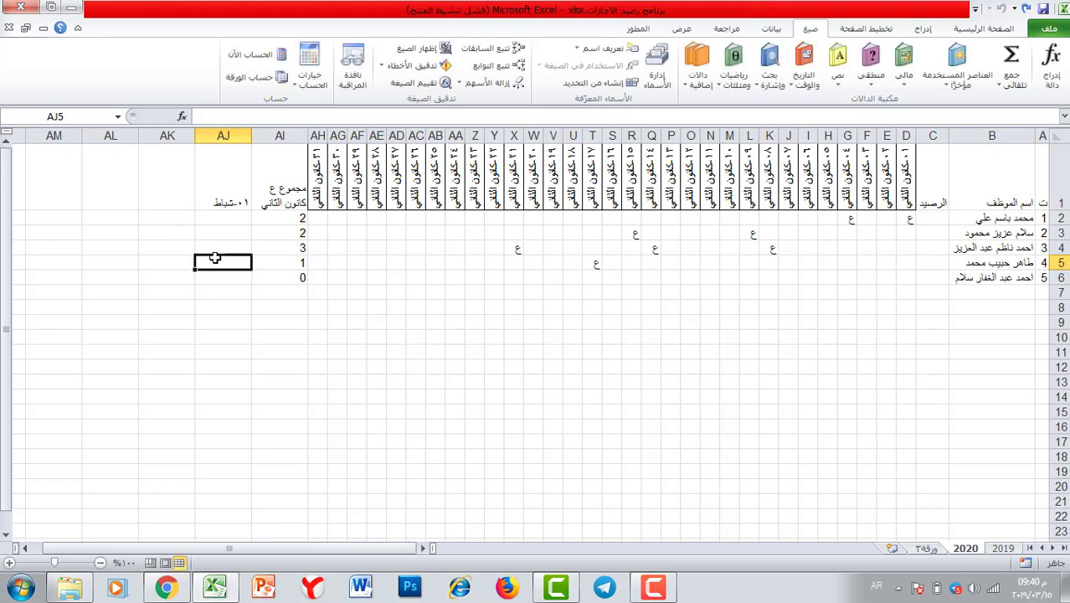
- Copy the formatting of the 31 January header in AH1 to AJ1
left_click(319, 168)
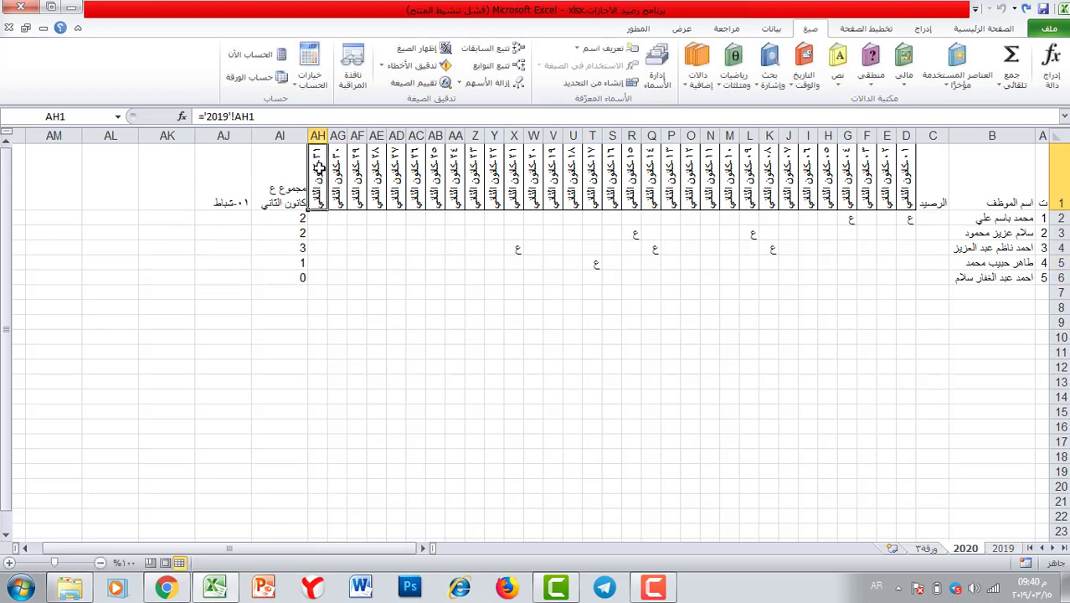
left_click(985, 28)
left_click(1005, 84)
left_click(219, 180)
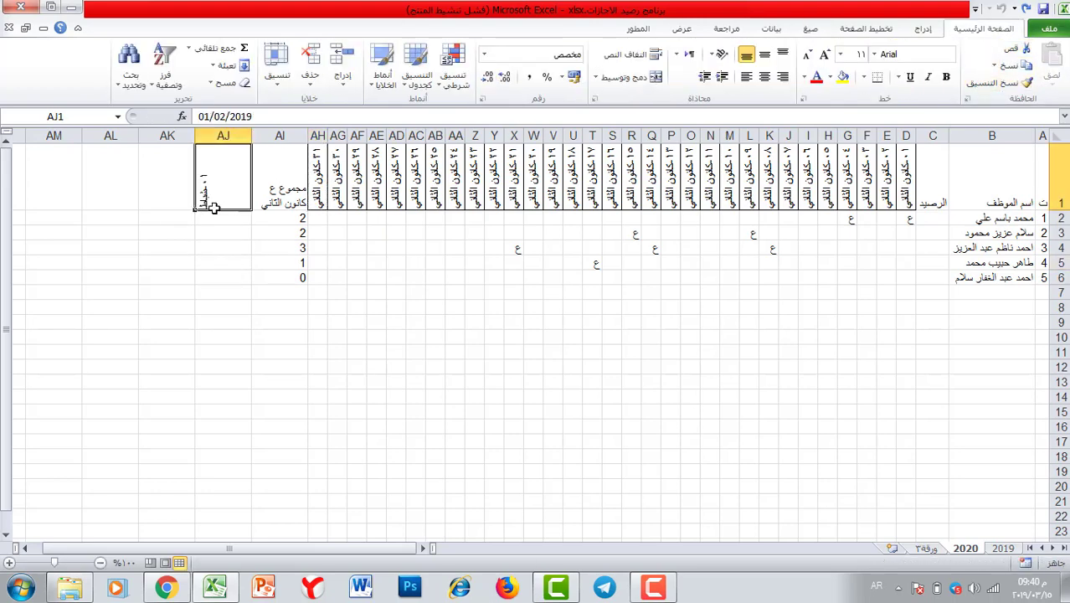
- Fill the February date headers from AJ1 across to 28 February in BK1 and autofit columns AJ through BK
left_click_drag(195, 136, 74, 219)
left_click_drag(126, 136, 916, 136)
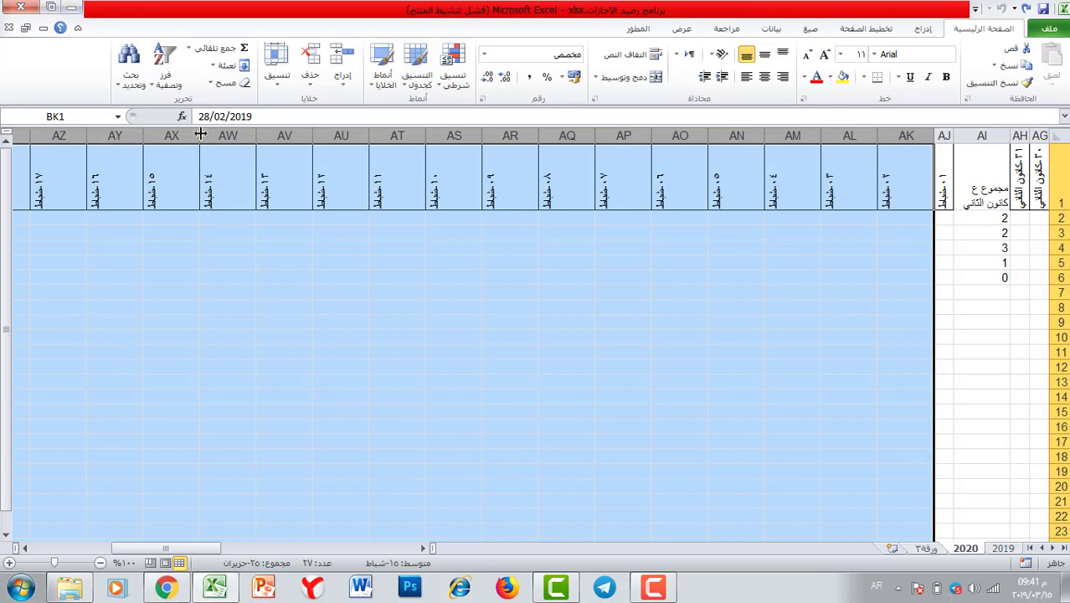
left_click_drag(201, 134, 219, 135)
left_click(427, 260)
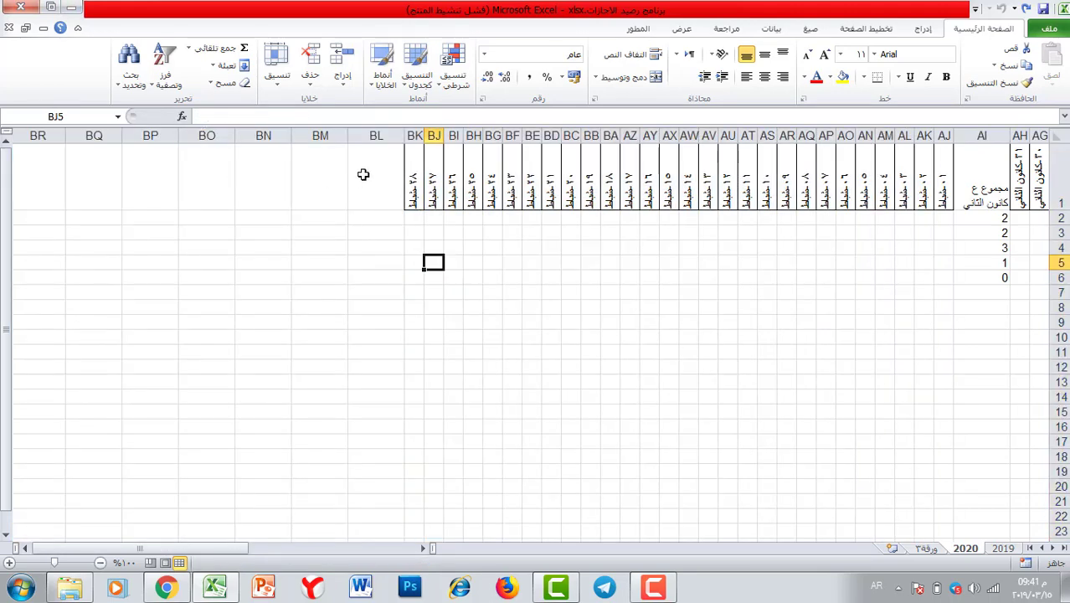
- Enter the header "مجموع ع شباط" in BL1 and wrap its text
left_click(381, 167)
type("مجموع ع")
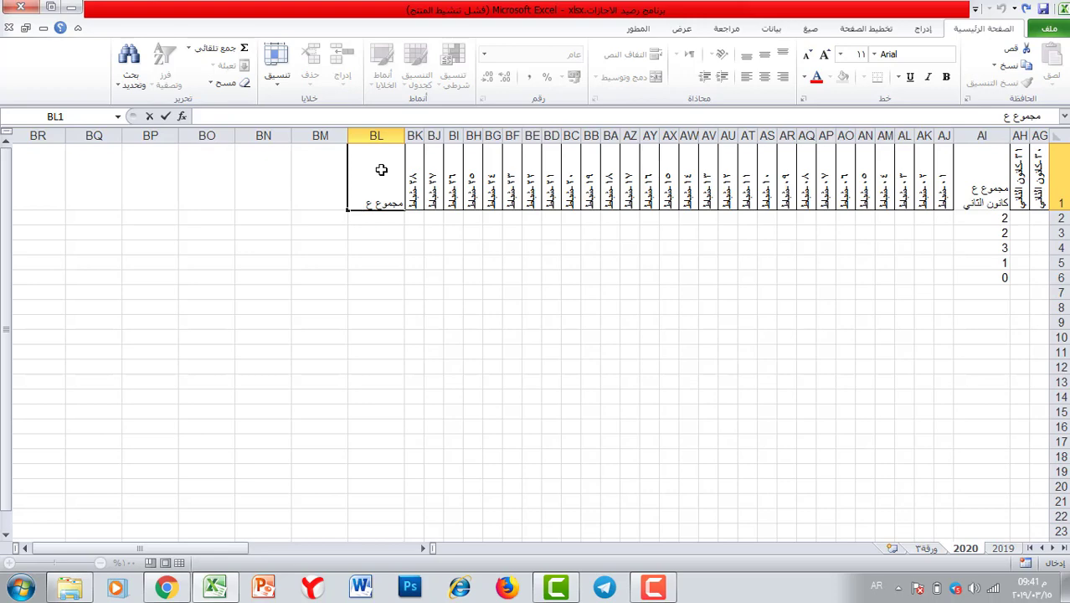
type("شباط")
key("Return")
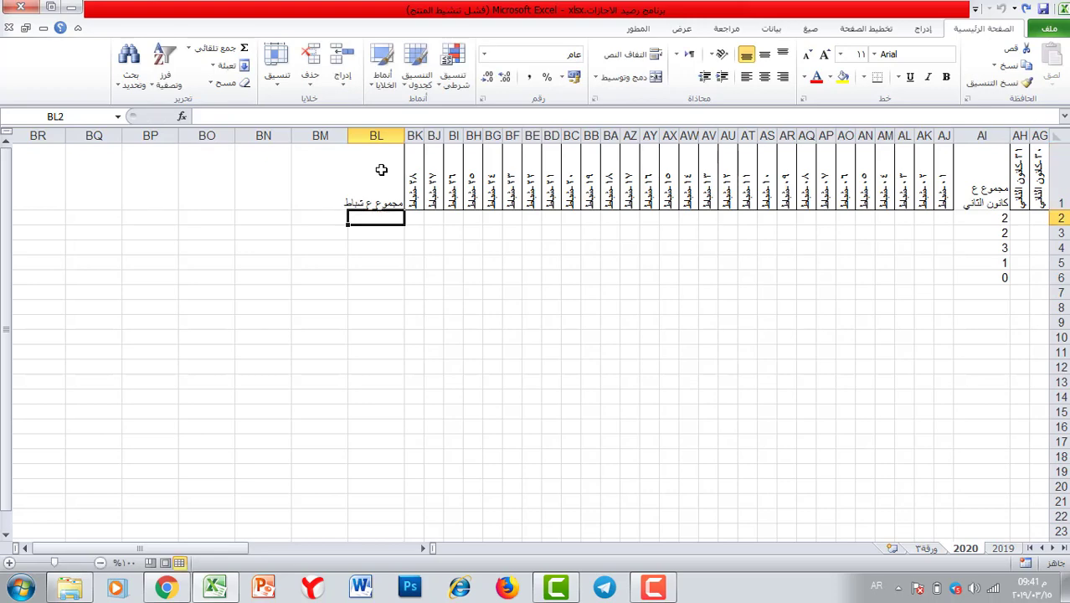
left_click(371, 198)
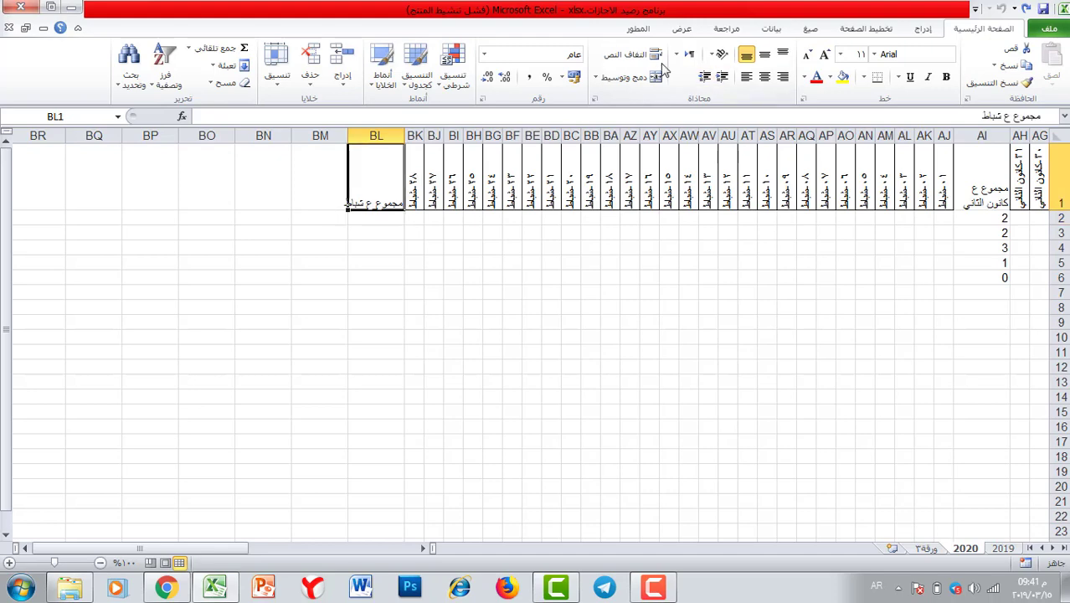
left_click(630, 53)
- Count the "ع" marks of AJ2:BK2 in BL2 with COUNTIF and fill the formula down to BL6
left_click(376, 216)
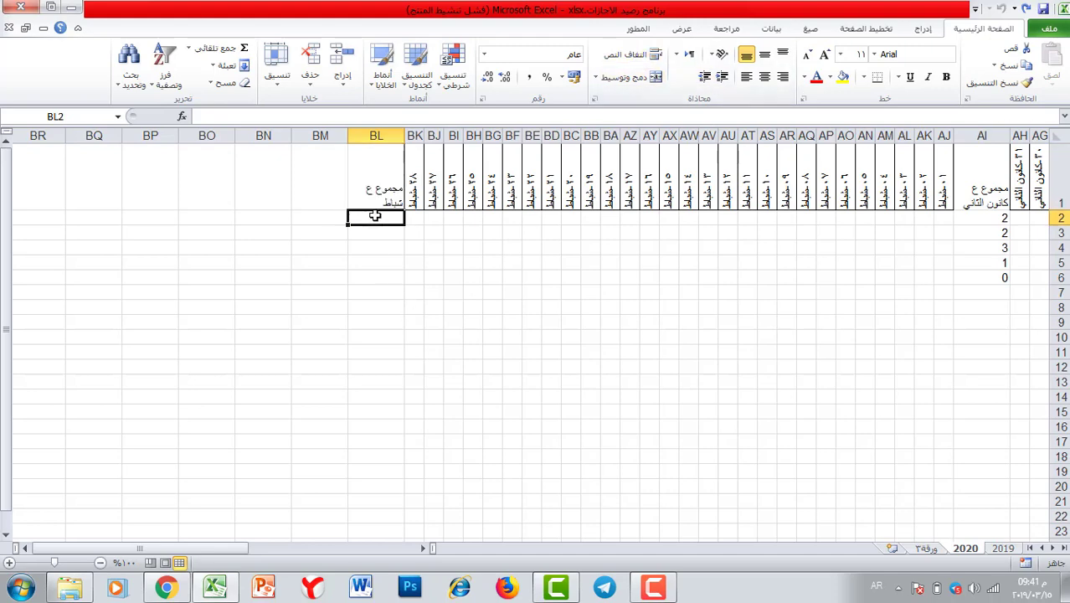
left_click(811, 28)
left_click(958, 82)
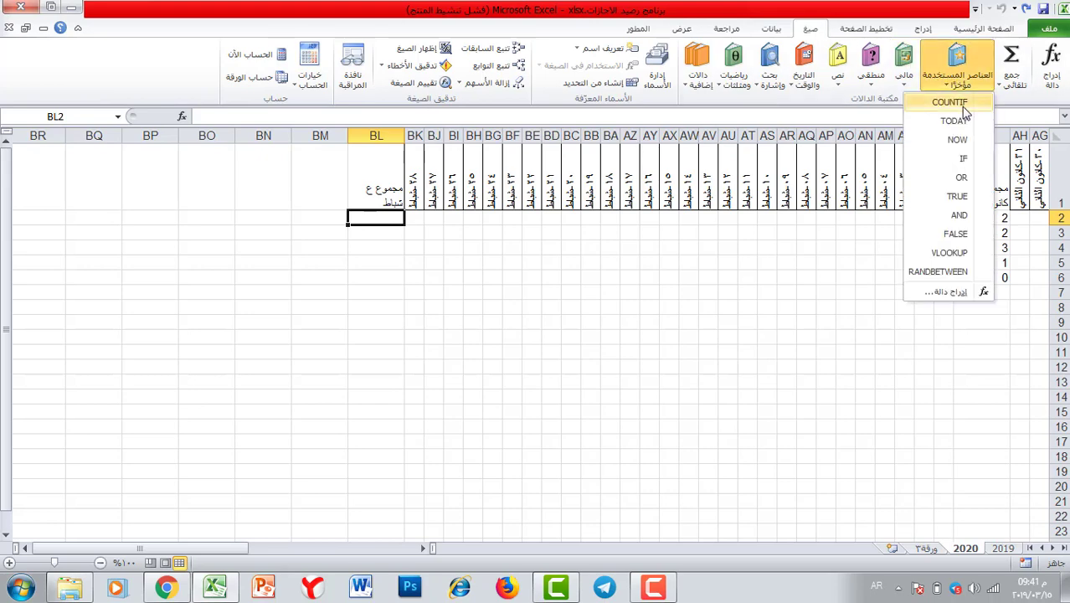
left_click(963, 101)
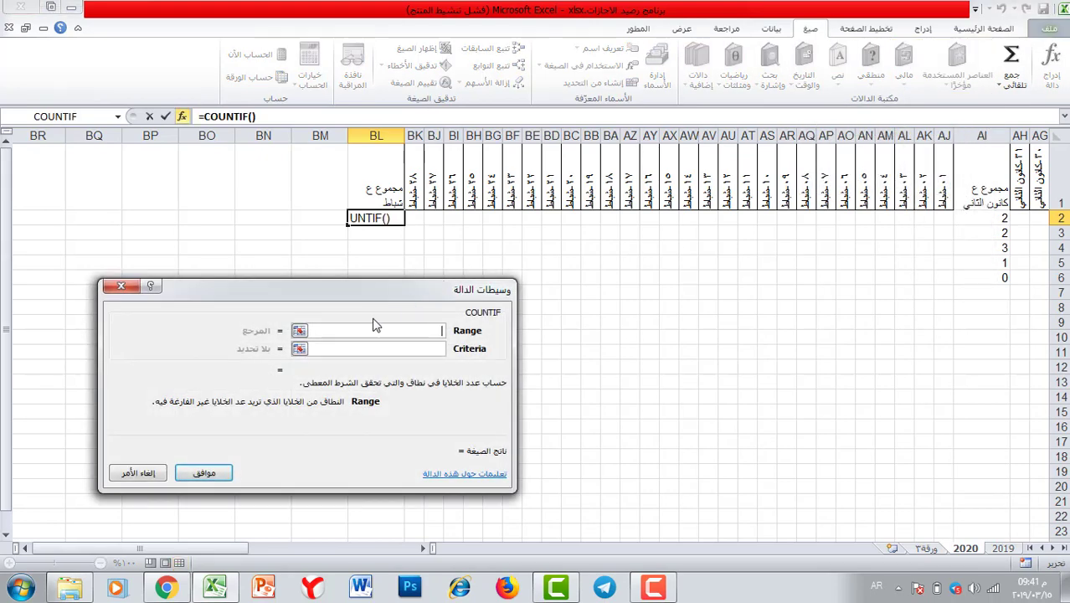
left_click_drag(416, 217, 942, 218)
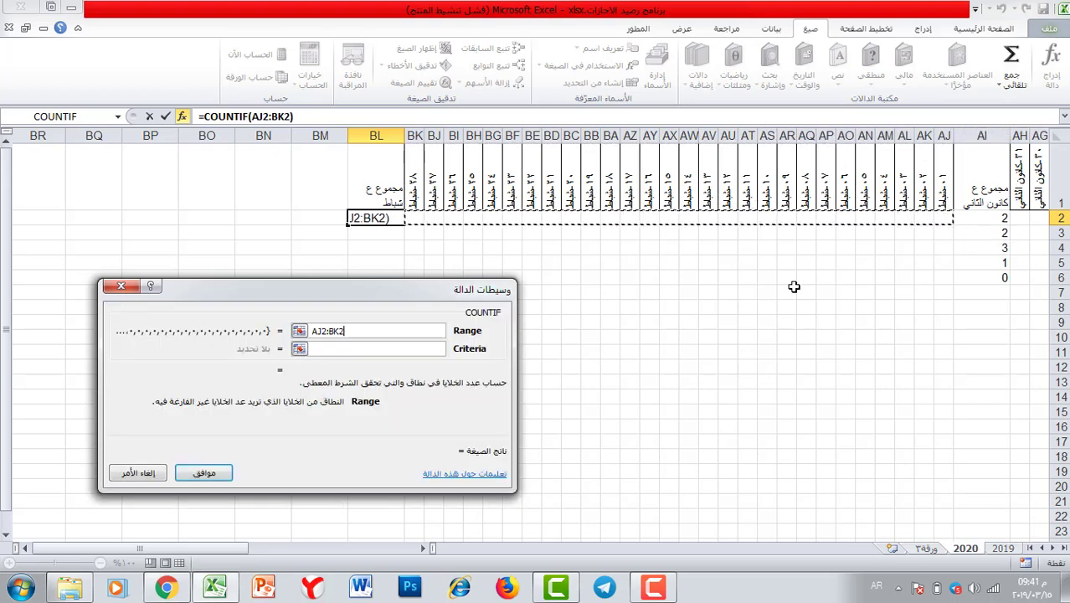
left_click(350, 348)
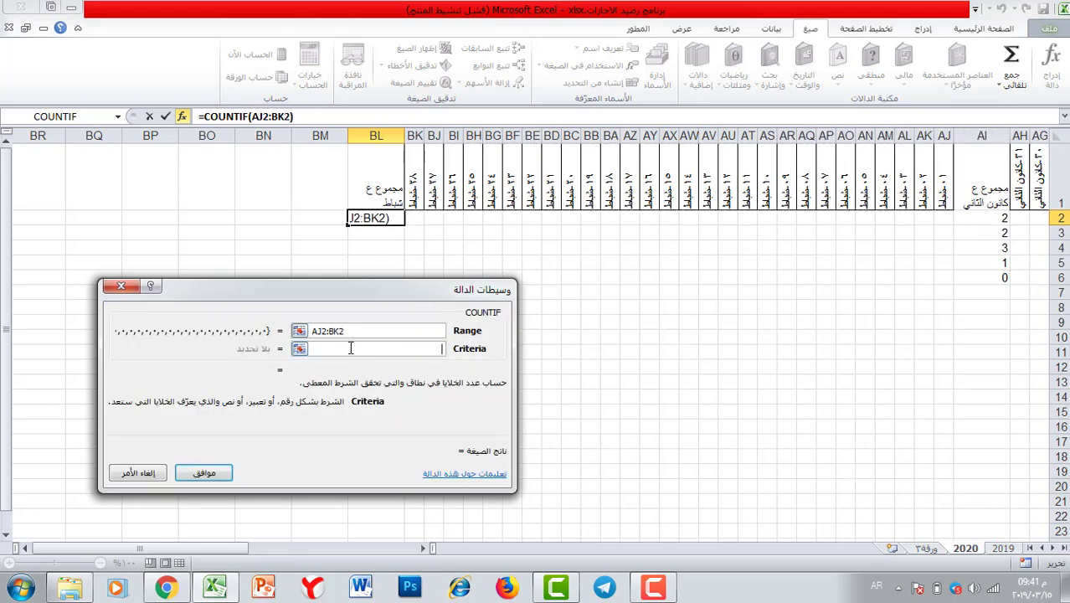
type("ع")
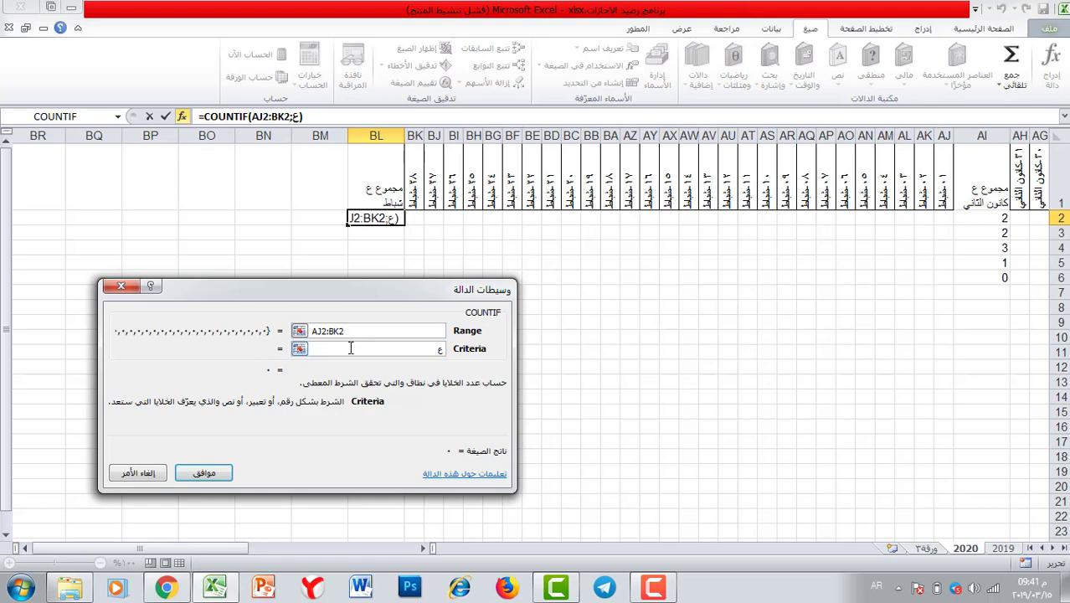
left_click(206, 474)
left_click_drag(349, 225, 360, 285)
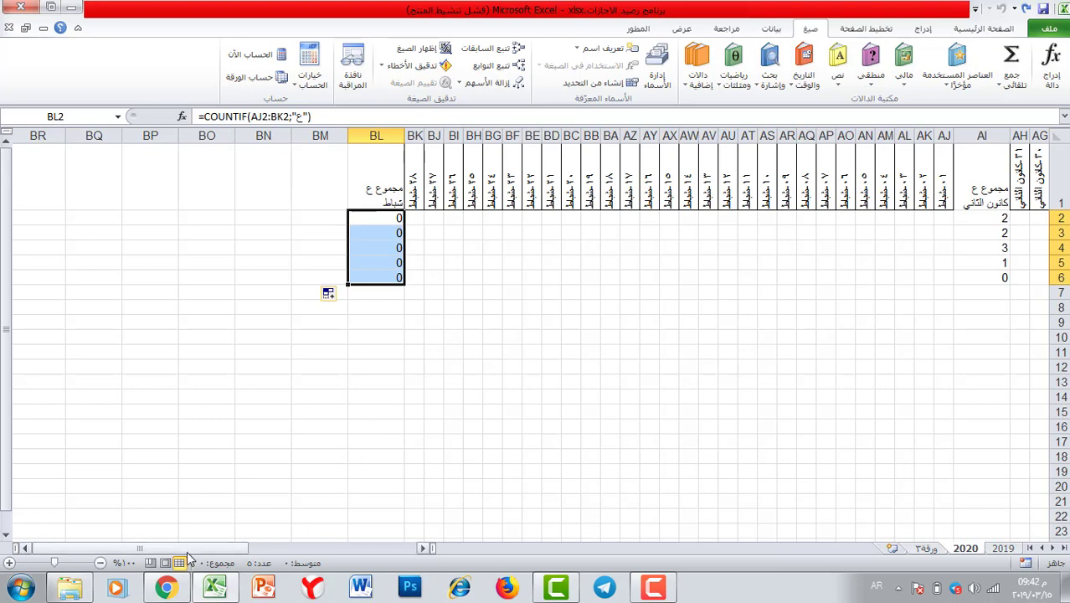
- Enter February leave marks "ع" in AW3, AS3, AJ4, AR6, BF5, BC3, AR3, AO2 and AM4
scroll(189, 559, "right", 2)
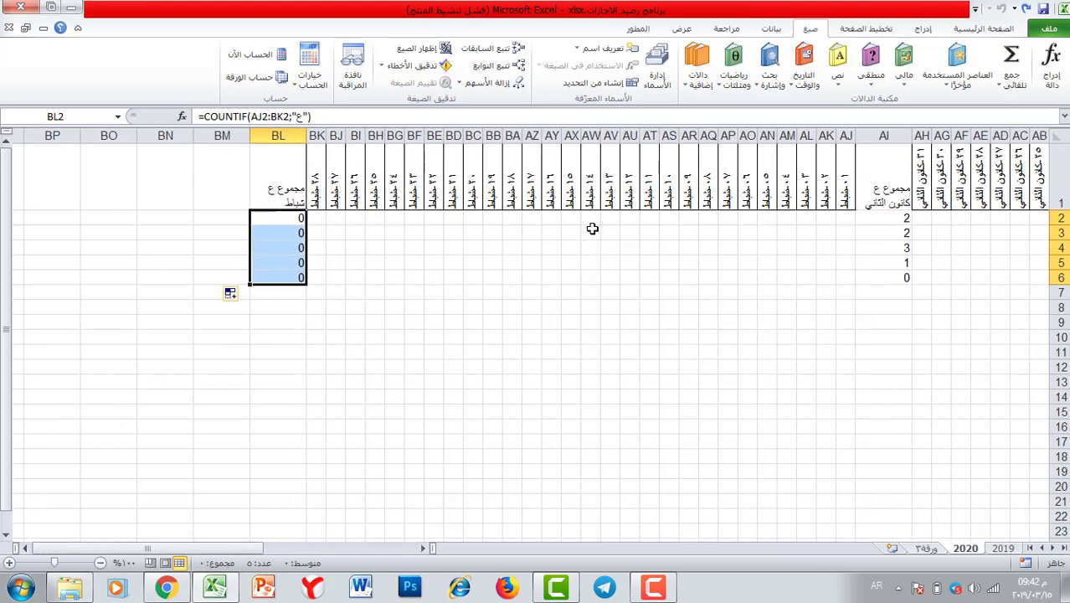
left_click(591, 233)
type("ع")
left_click(669, 233)
type("ع")
left_click(845, 247)
type("ع")
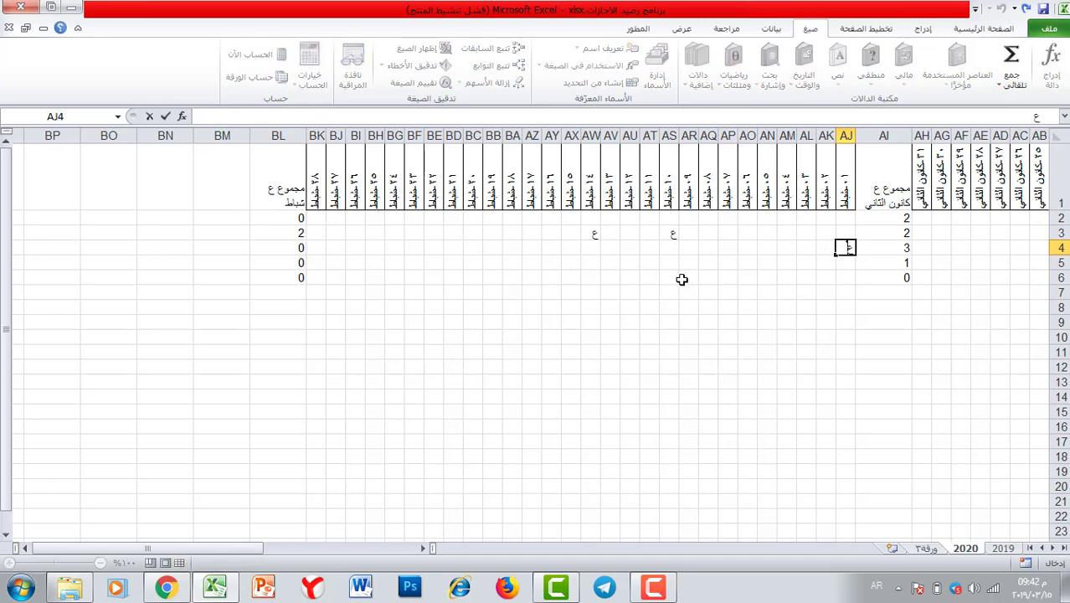
left_click(681, 279)
type("ع")
left_click(420, 263)
type("ع")
left_click(473, 233)
type("ع")
left_click(692, 232)
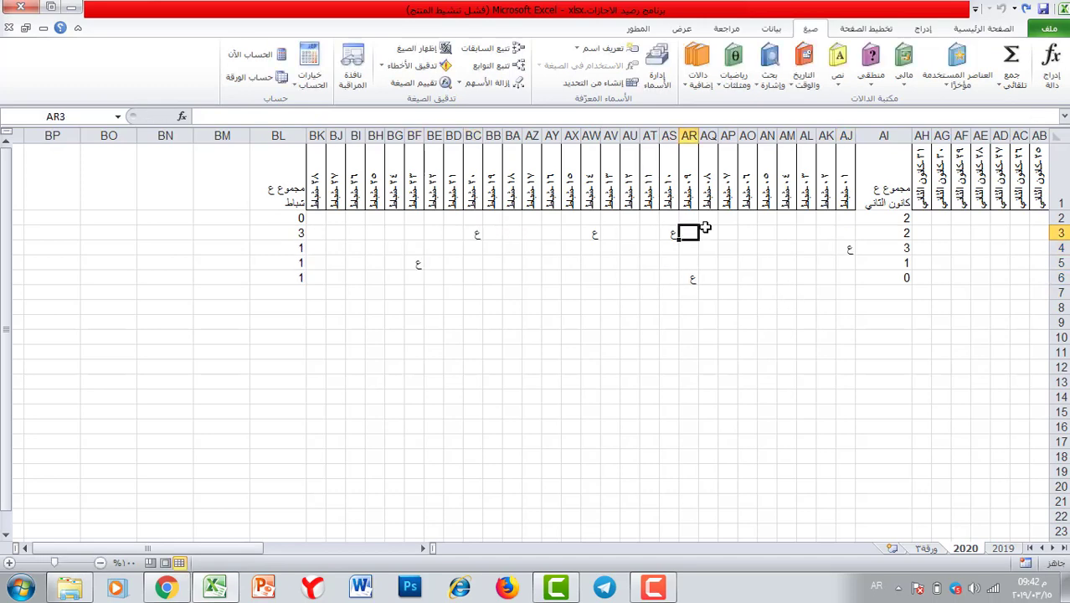
type("ع")
left_click(753, 218)
type("ع")
left_click(790, 247)
type("ع")
left_click(486, 324)
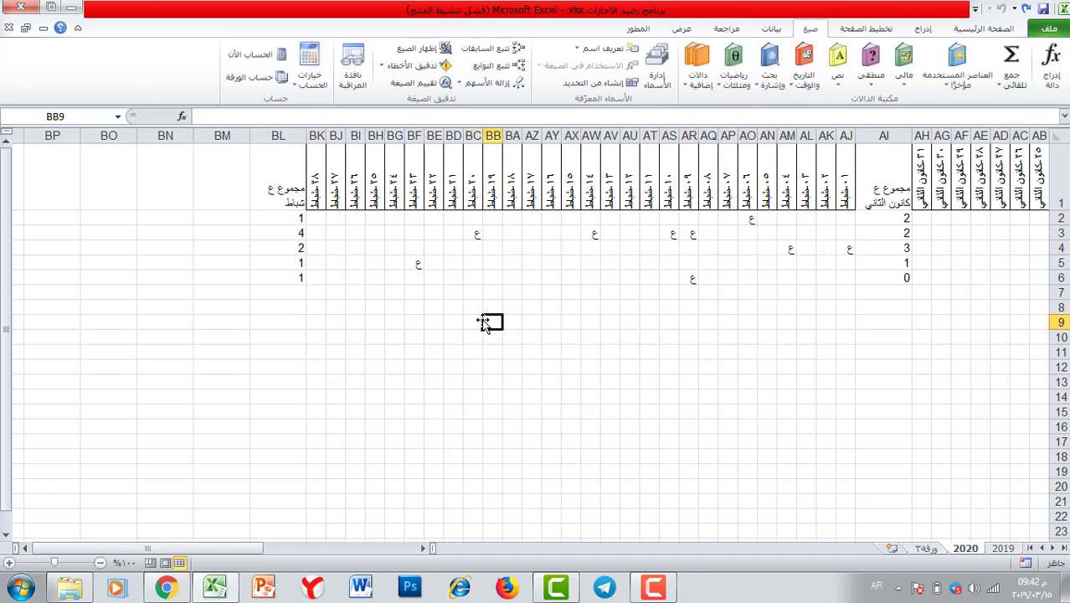
- Compare the balance column on the 2019 sheet with the one on the 2020 sheet
left_click_drag(251, 548, 420, 568)
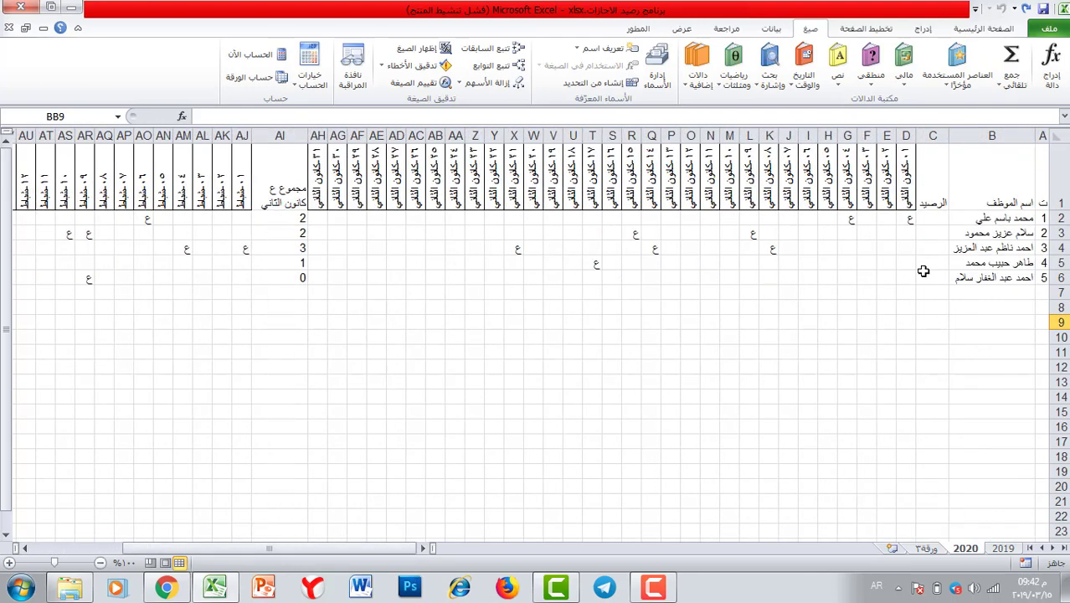
left_click(1004, 549)
left_click(965, 548)
left_click(1003, 549)
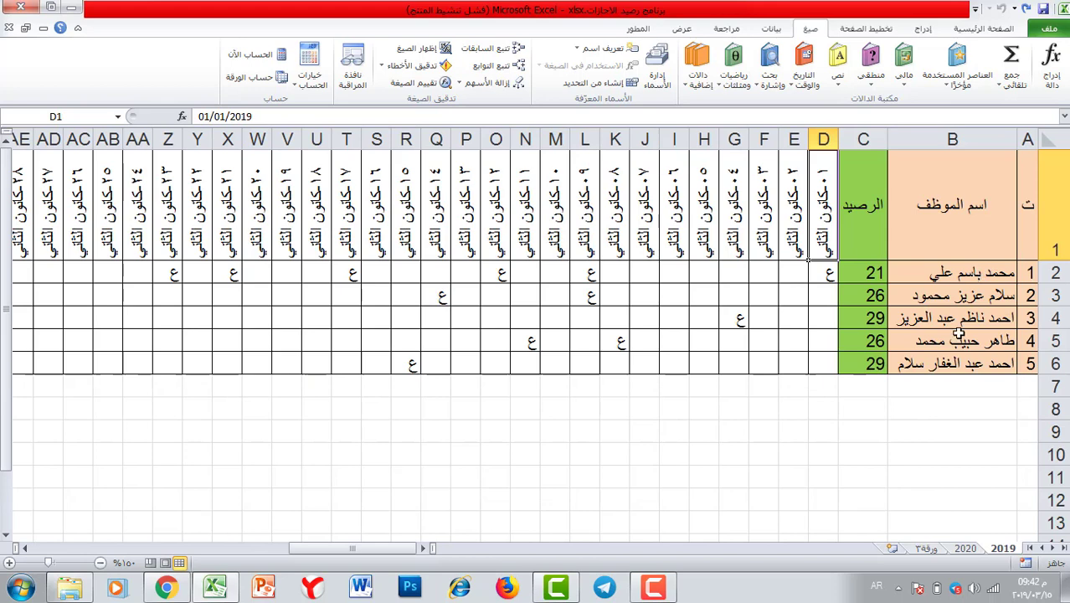
left_click(967, 550)
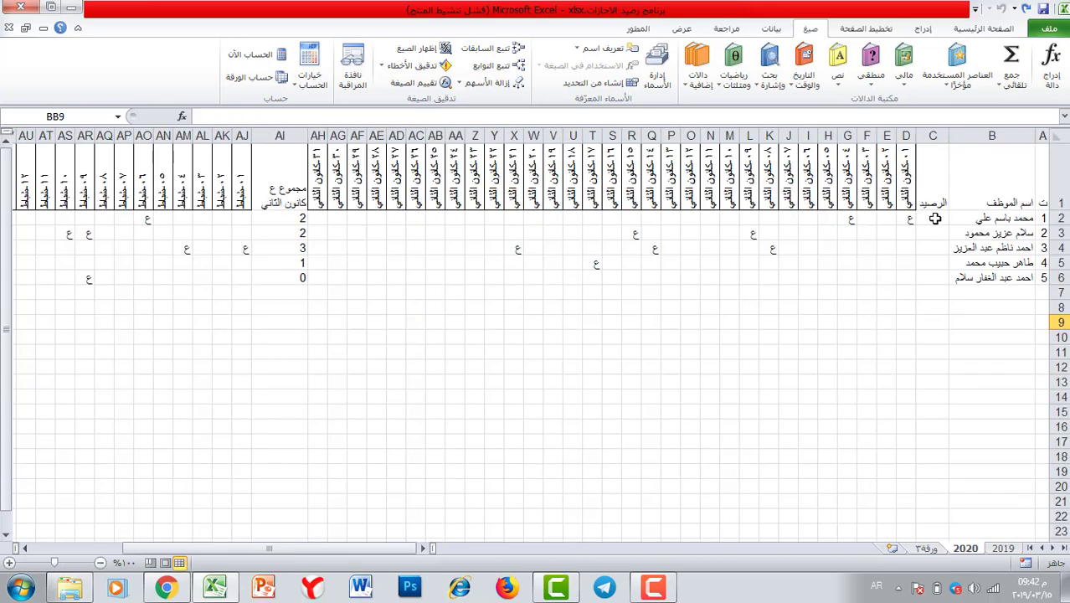
- Try a fixed balance of 30 in C2 for the first employee
left_click(935, 219)
type("30")
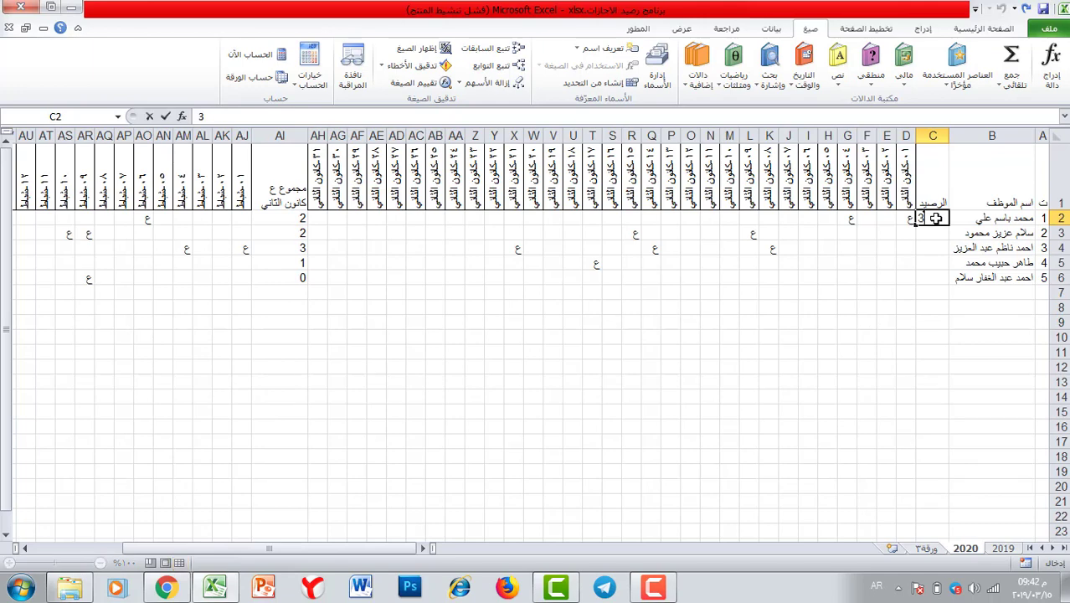
left_click(921, 245)
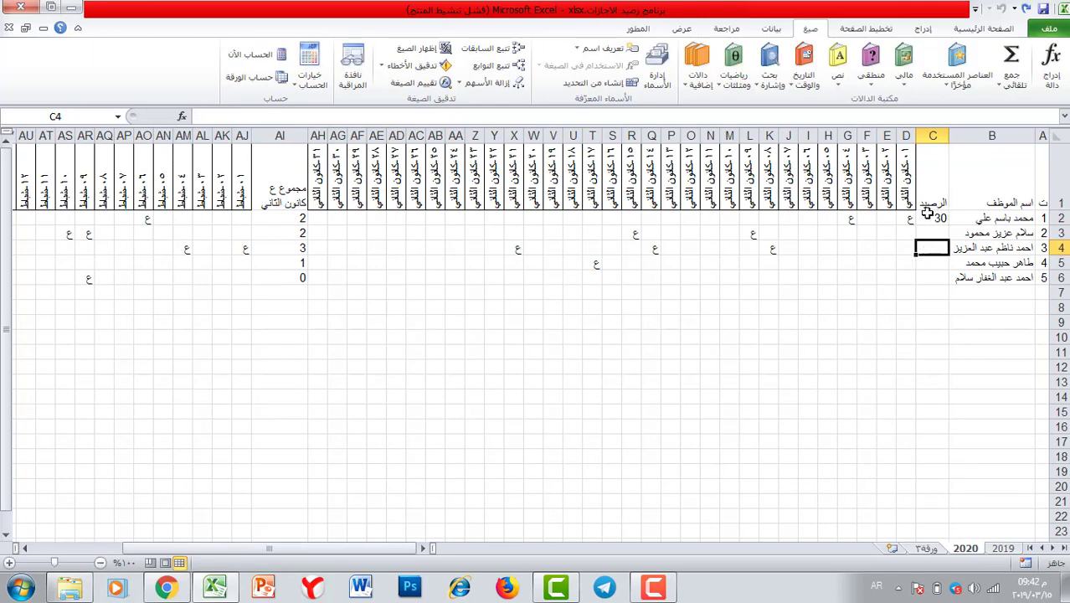
left_click(926, 214)
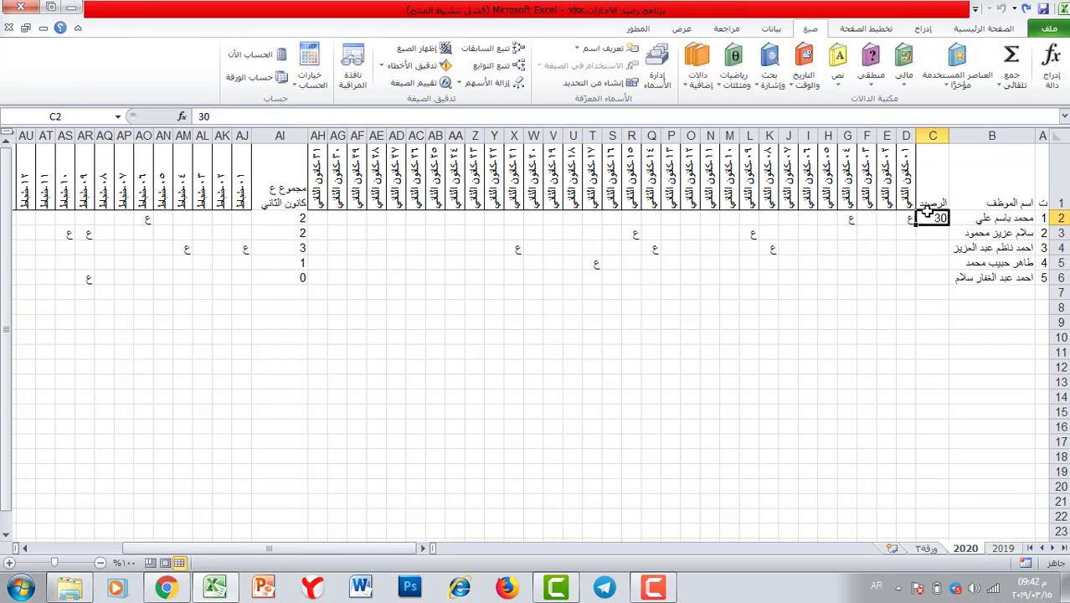
- Review the 2019 balances and compare the employee names in B2:B6 on the 2019 and 2020 sheets
left_click(1003, 549)
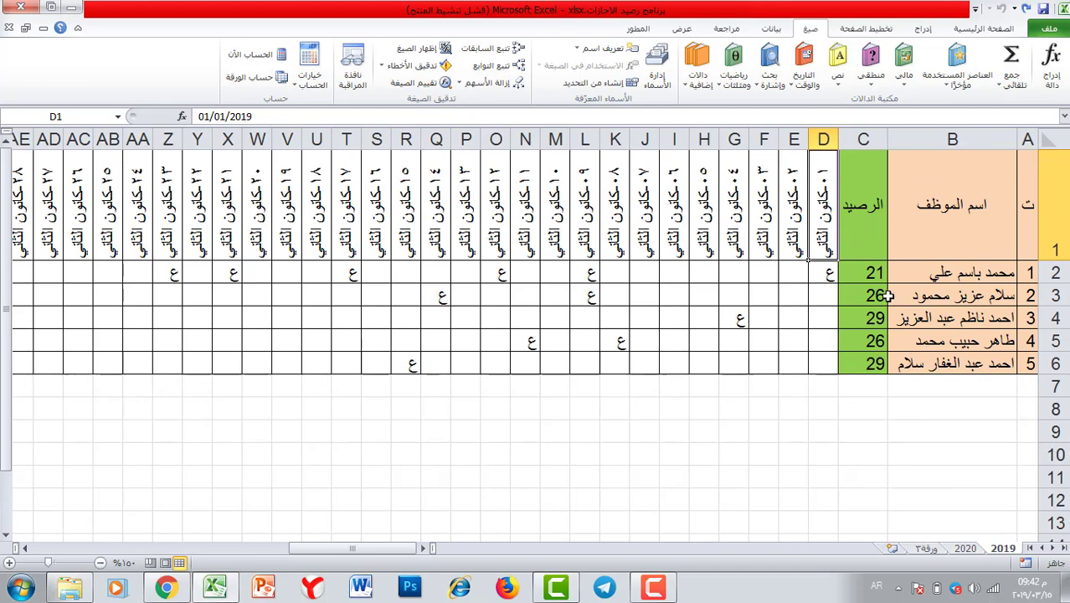
left_click(965, 549)
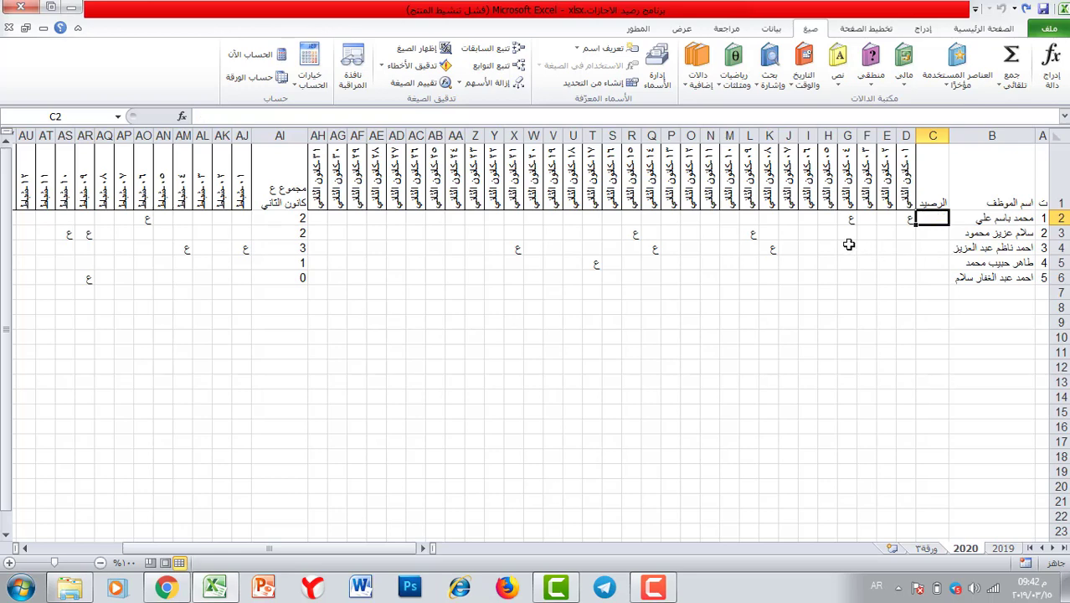
left_click_drag(1023, 221, 955, 365)
left_click(1003, 548)
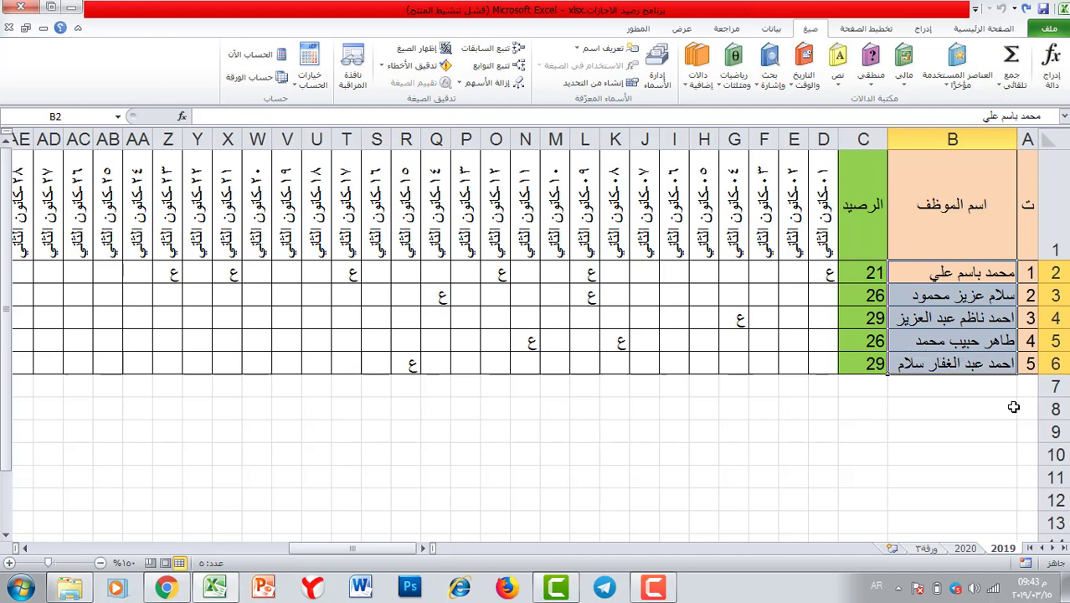
left_click(966, 548)
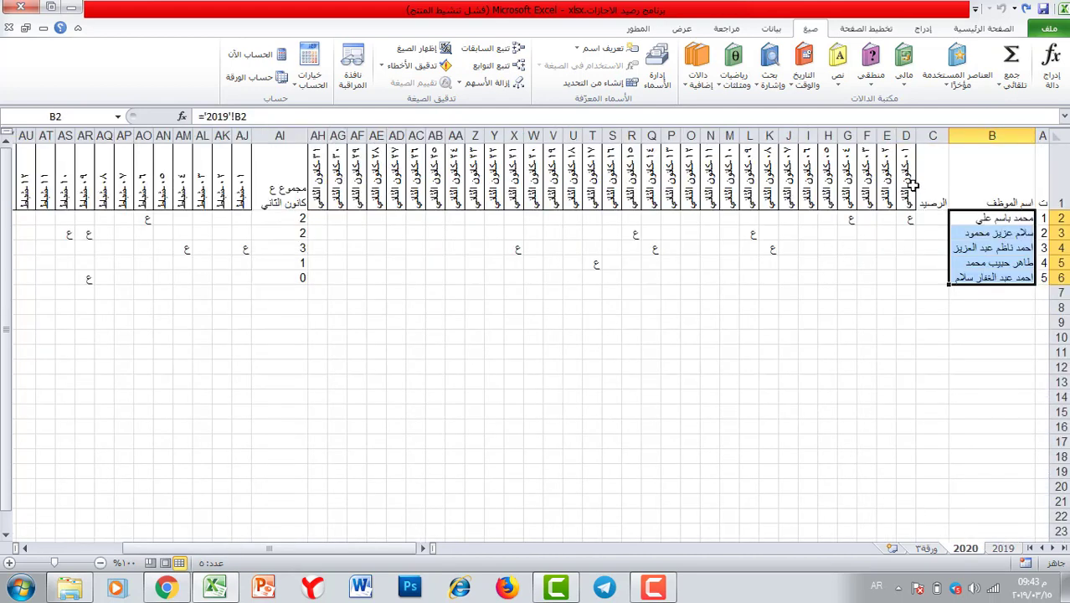
left_click(921, 218)
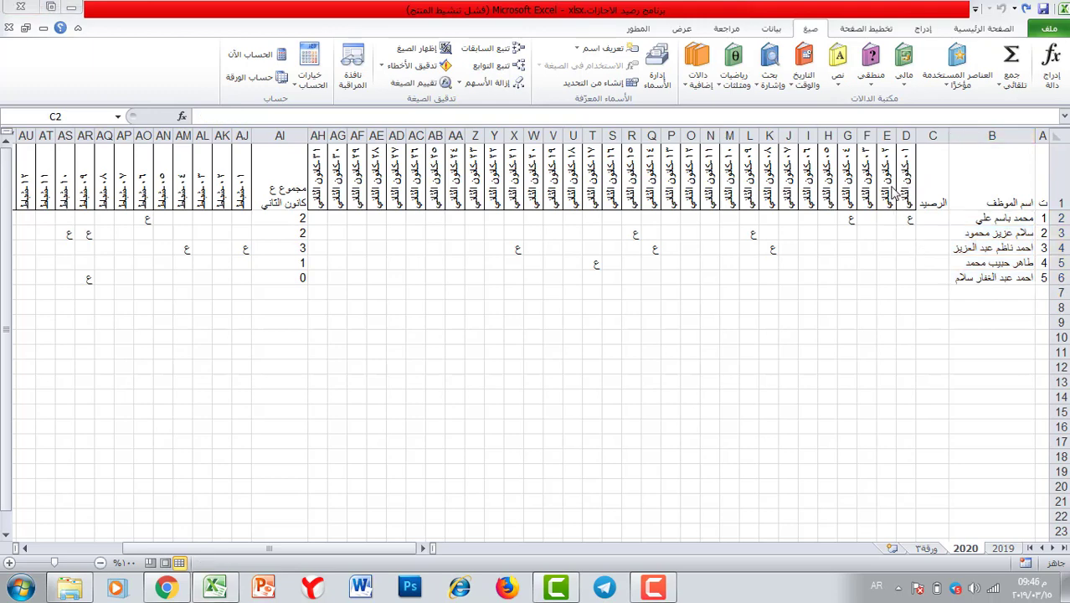
- Insert a new column between the employee names and the "الرصيد" column on the 2020 sheet
left_click(932, 134)
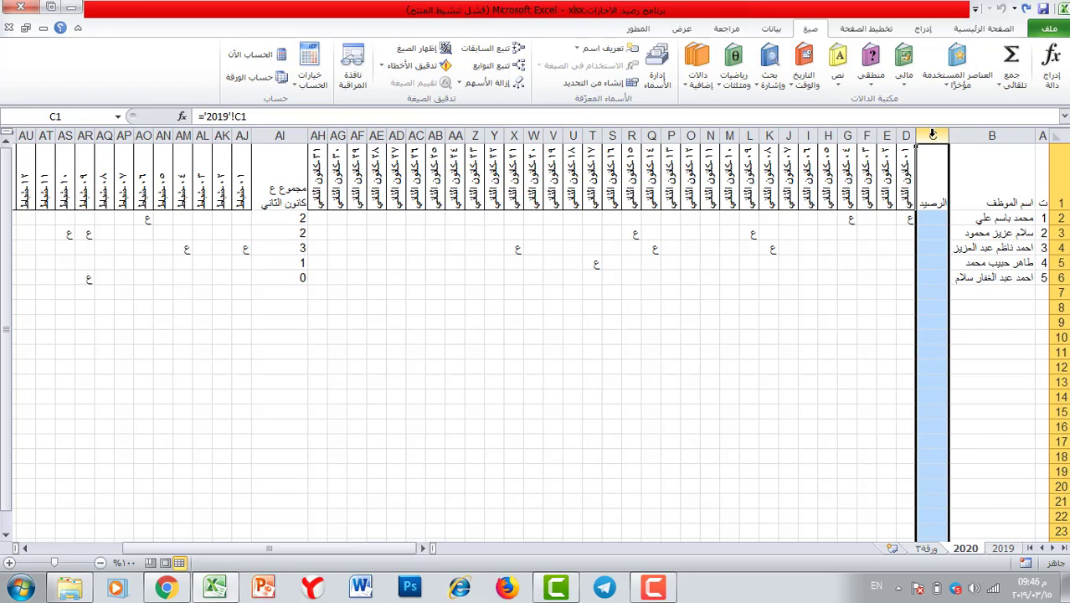
right_click(932, 134)
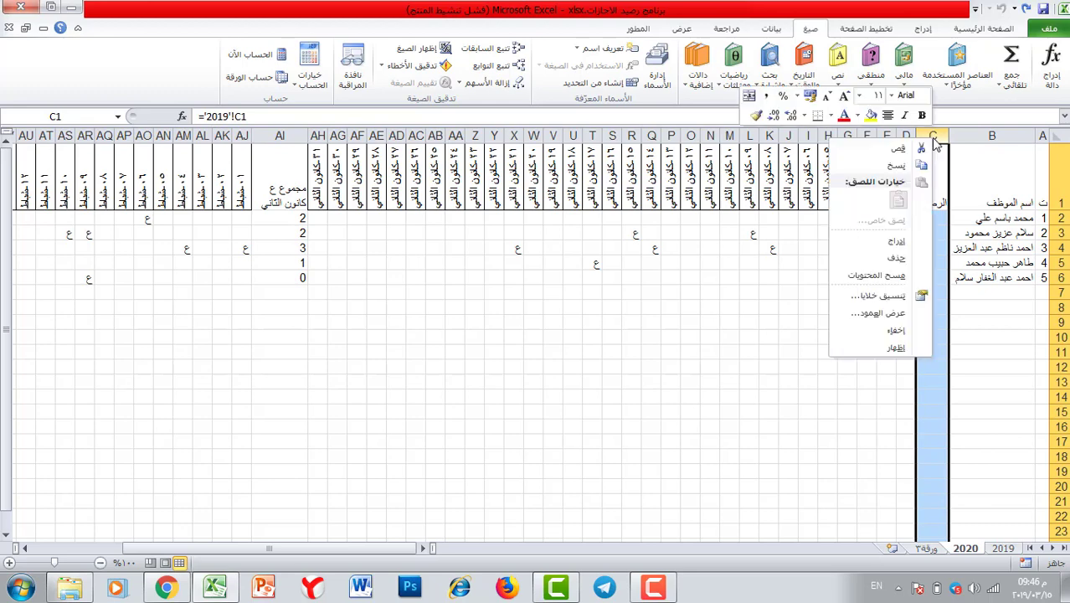
left_click(897, 247)
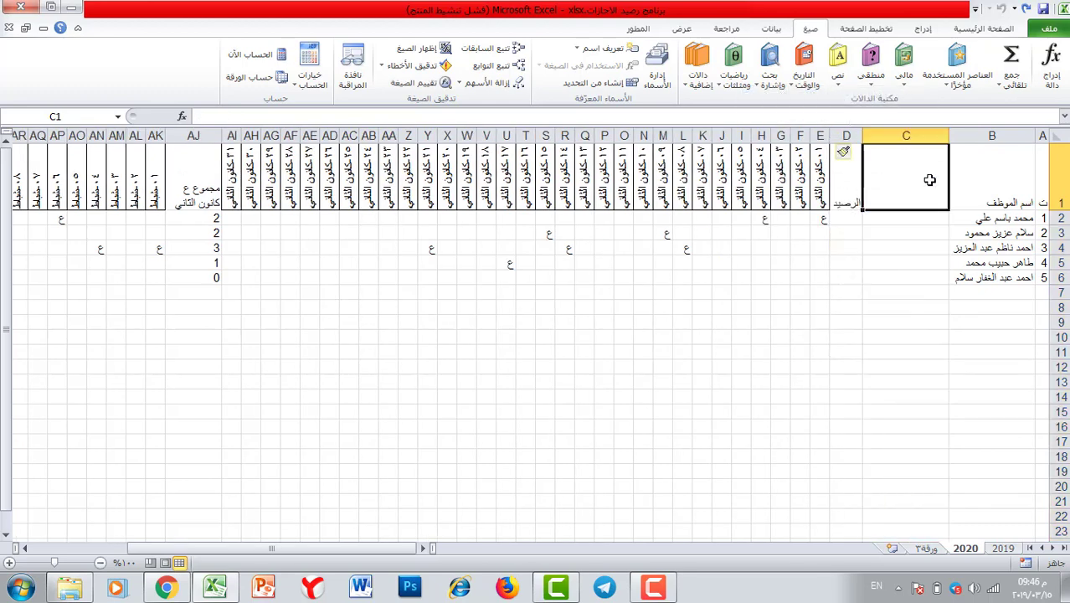
- Enter the header "الرصيد المتراكم" in C1 with wrapped text and narrow column C
key("alt+shift")
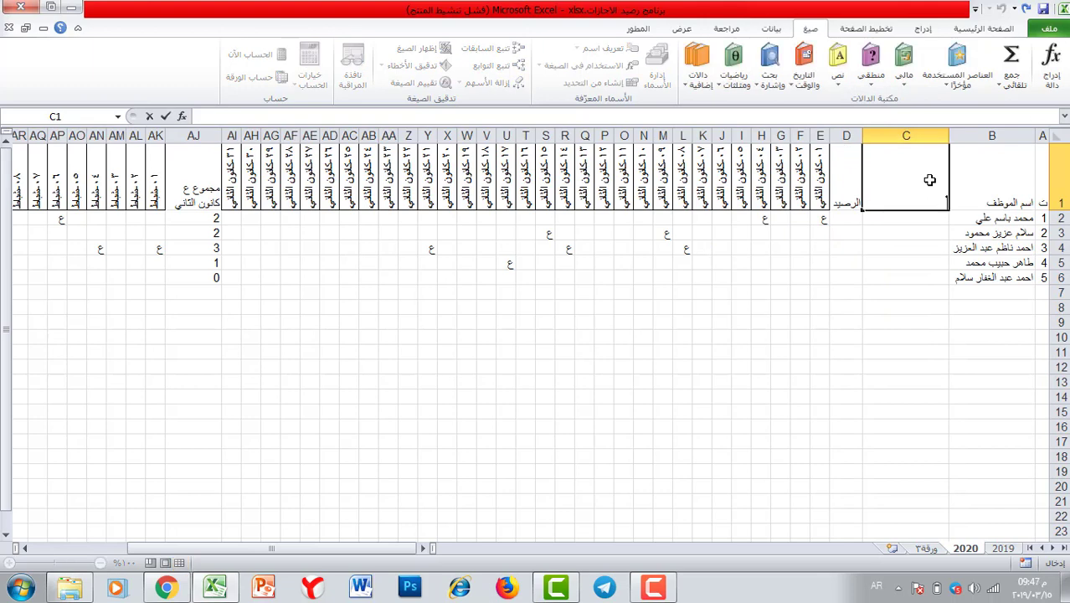
type("الرصيد الماراكم")
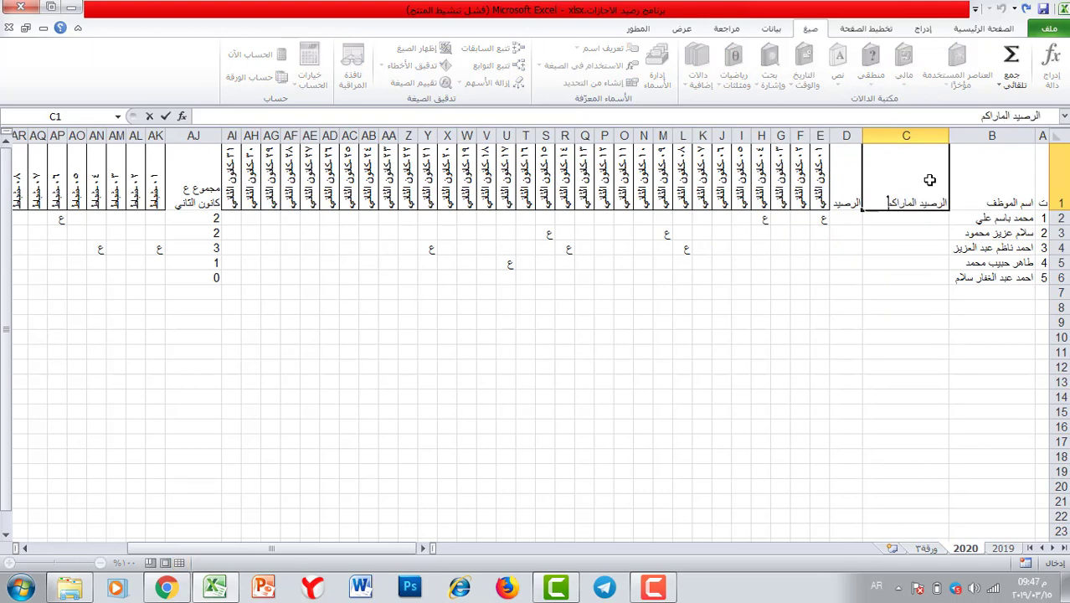
left_click(930, 179)
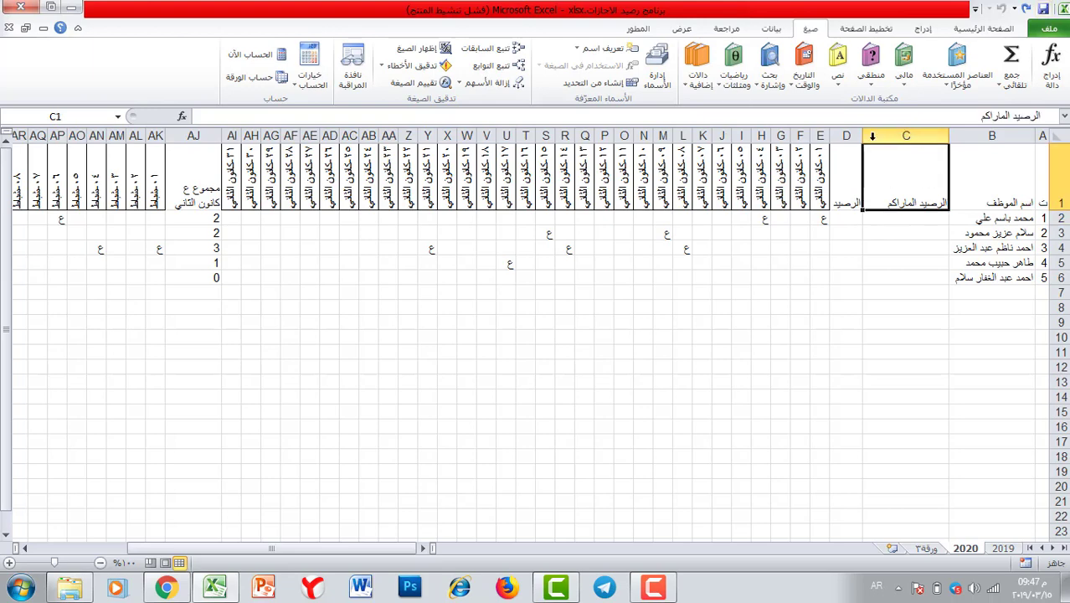
left_click_drag(863, 139, 917, 138)
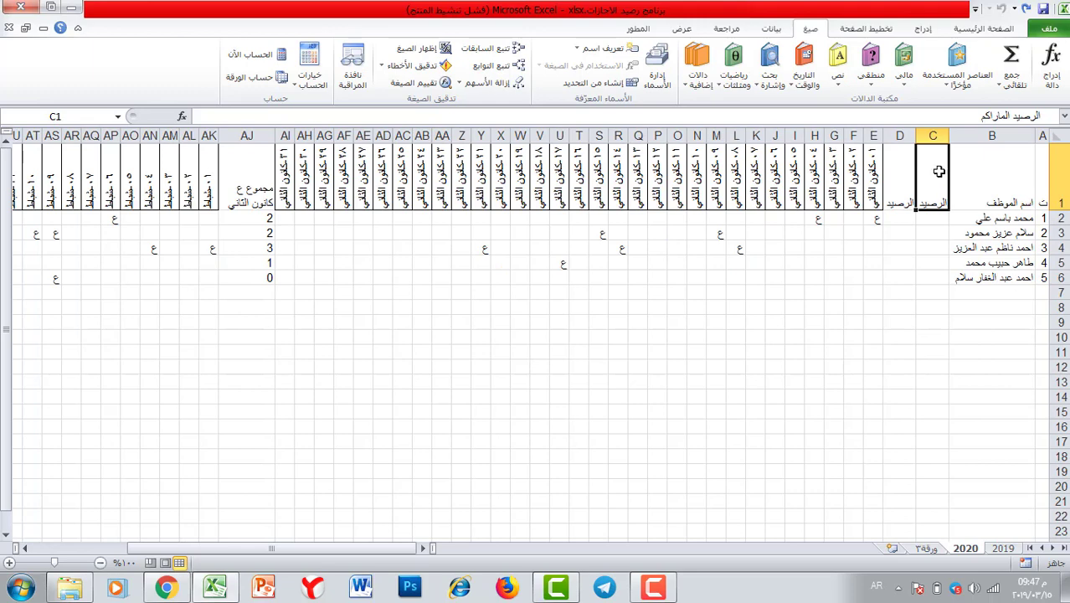
left_click(971, 32)
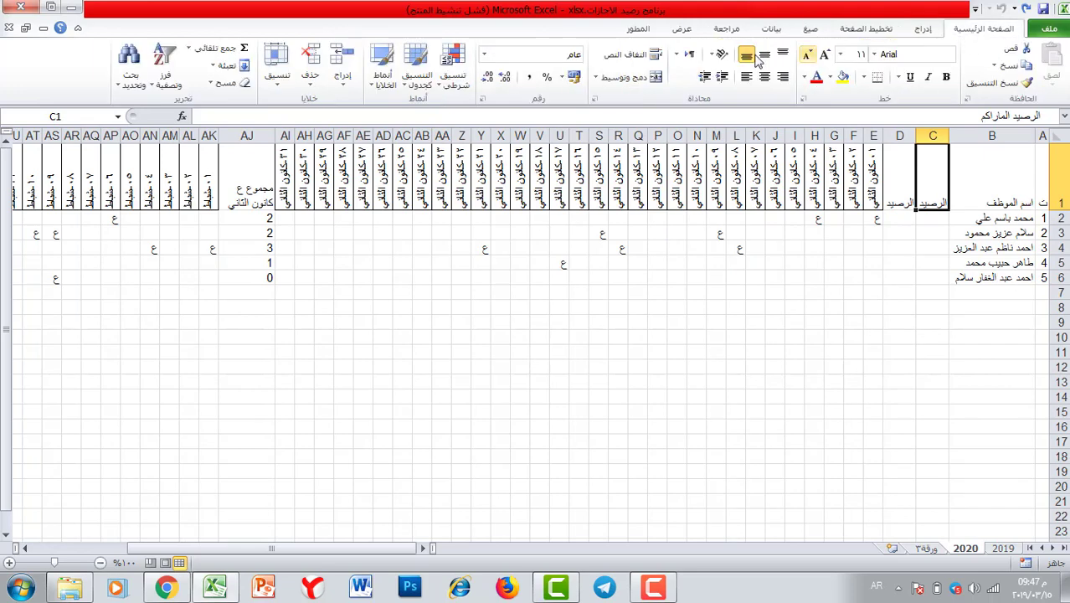
left_click(629, 54)
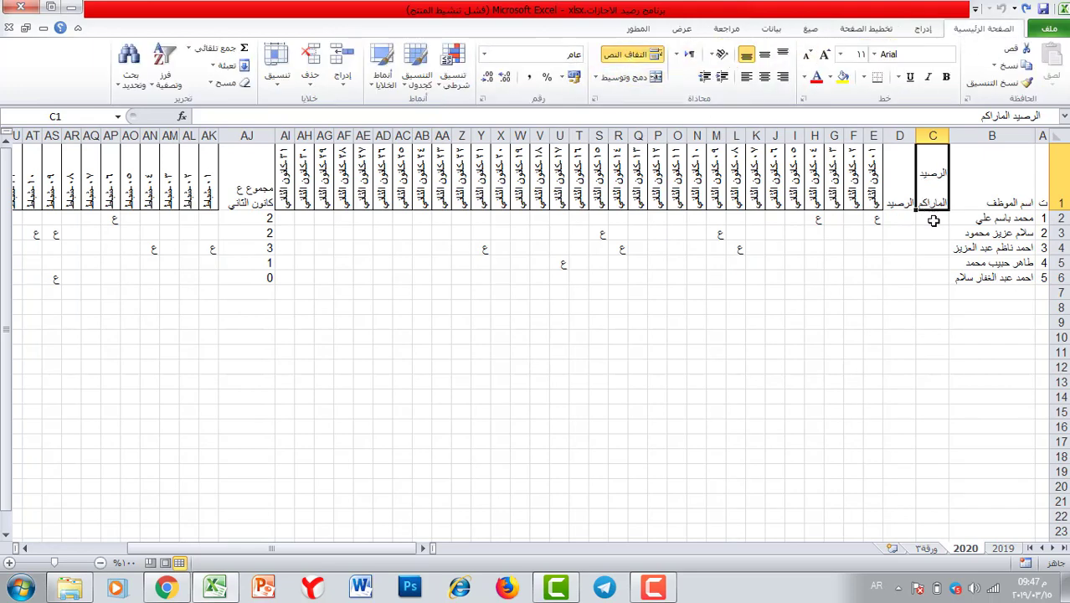
double_click(932, 203)
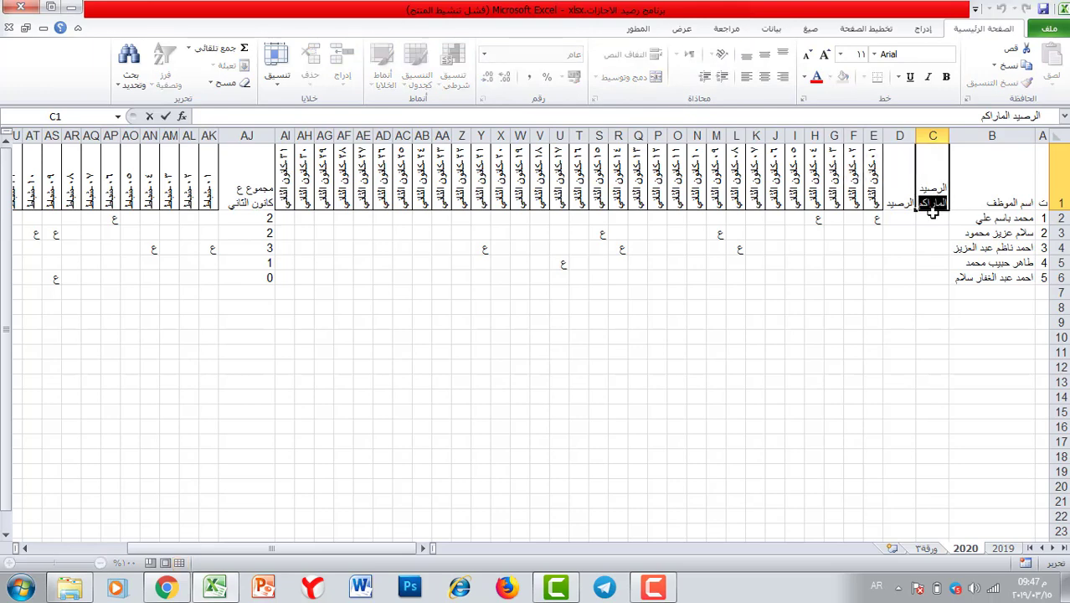
type("ال")
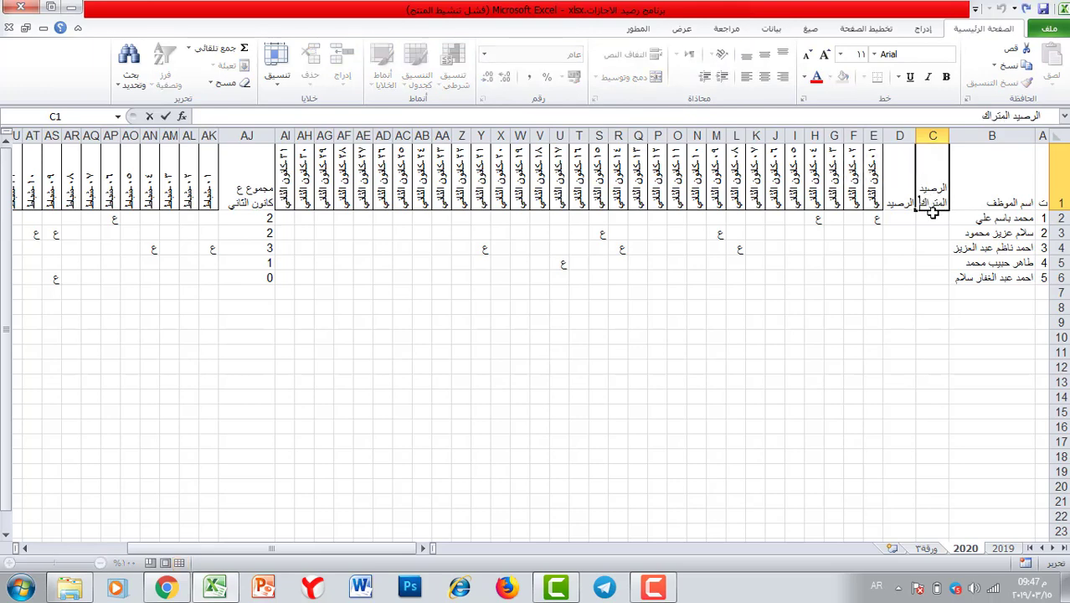
- Link C2 on the 2020 sheet to the first employee's 2019 balance with ='2019'!C2 and fill the formula down to C6
left_click(933, 214)
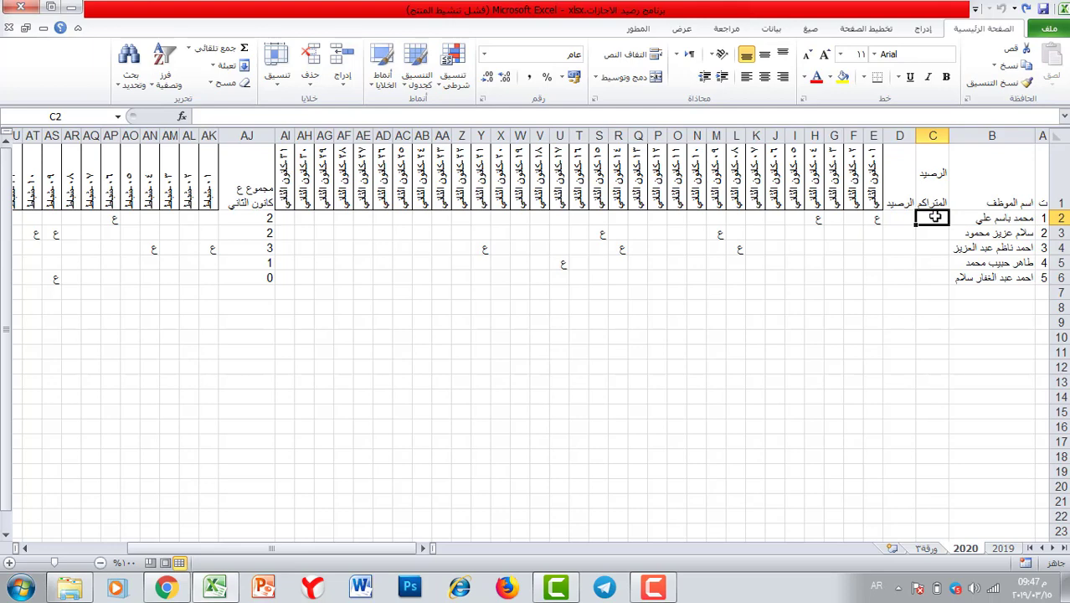
type("=")
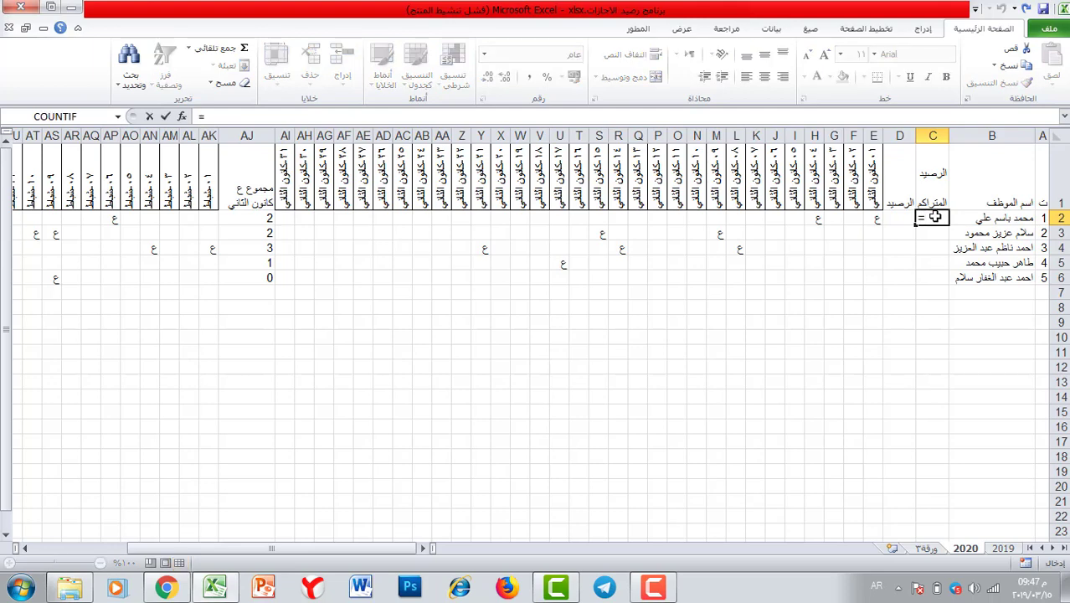
left_click(1007, 549)
left_click(860, 274)
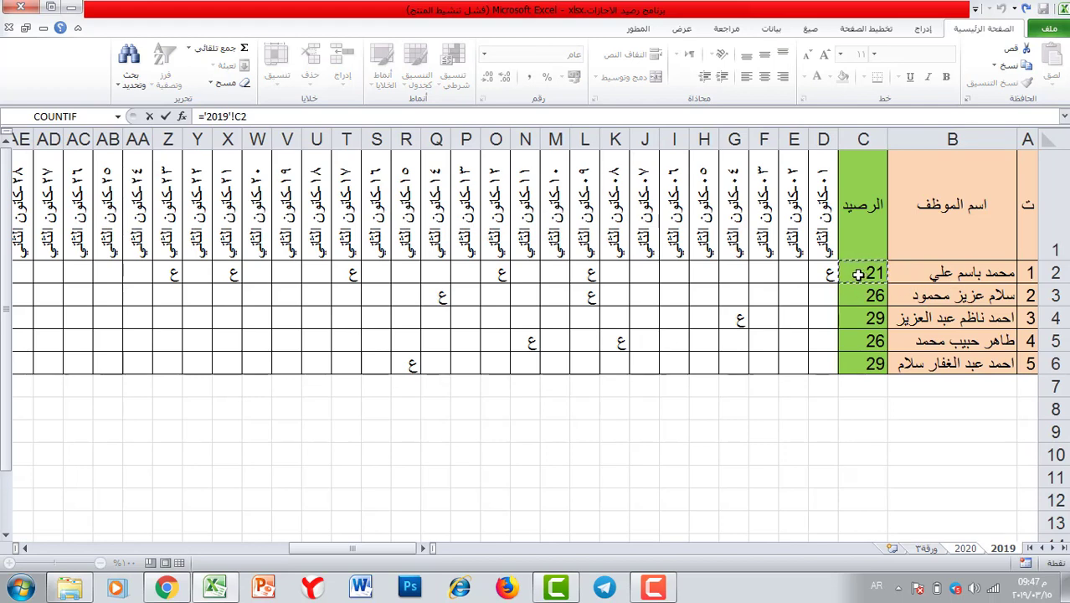
key("Return")
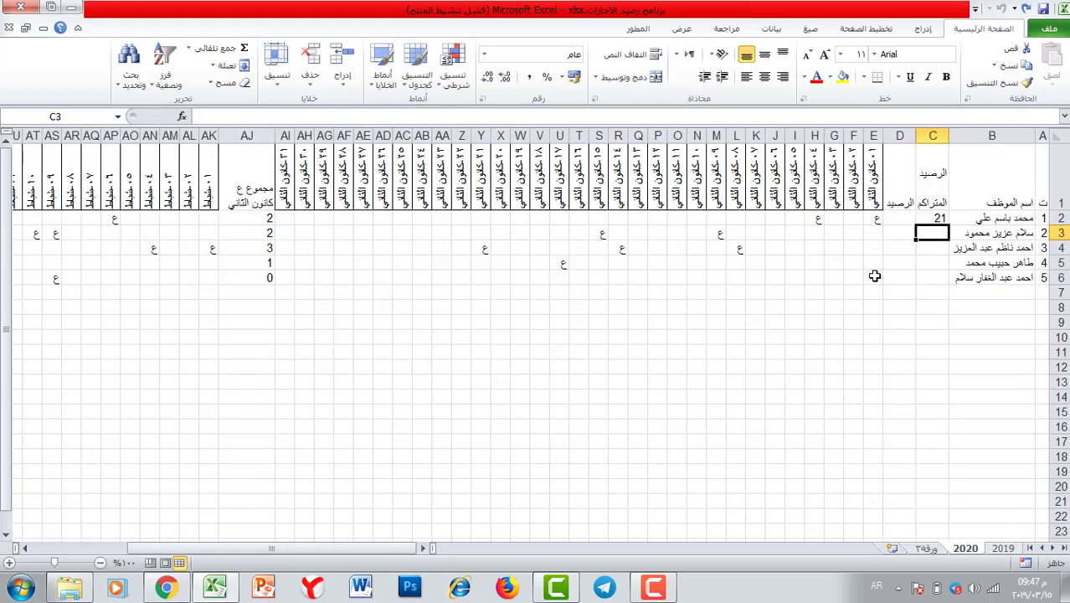
left_click(930, 219)
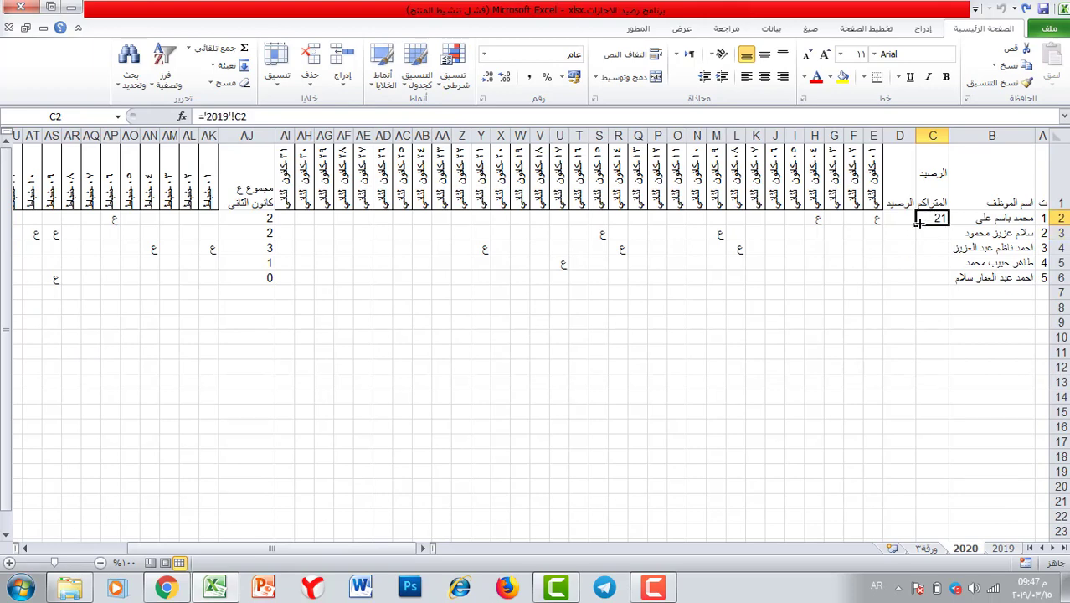
left_click_drag(918, 223, 917, 287)
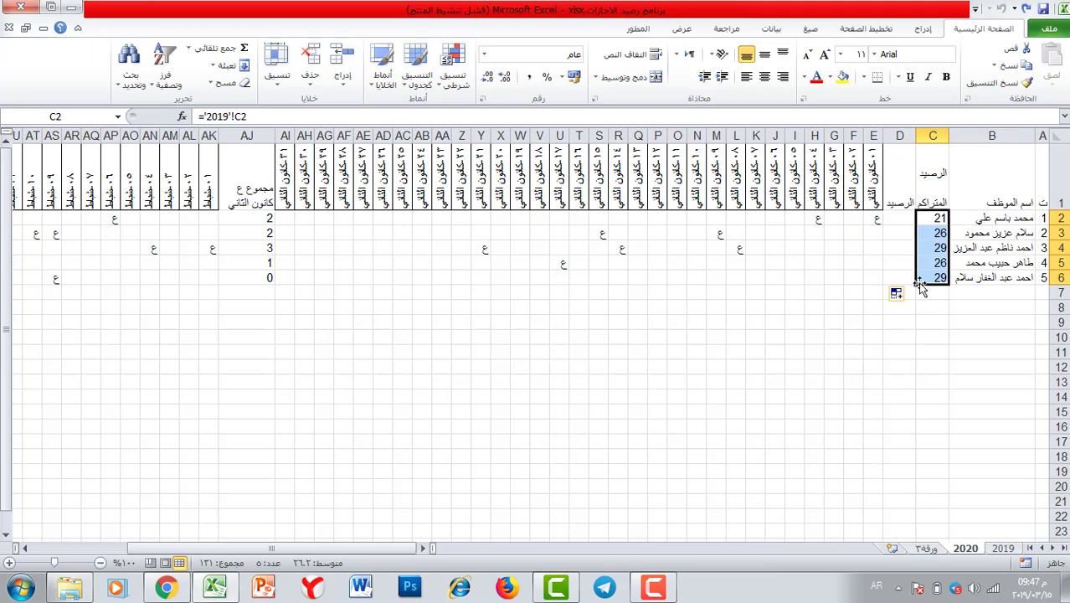
left_click(935, 248)
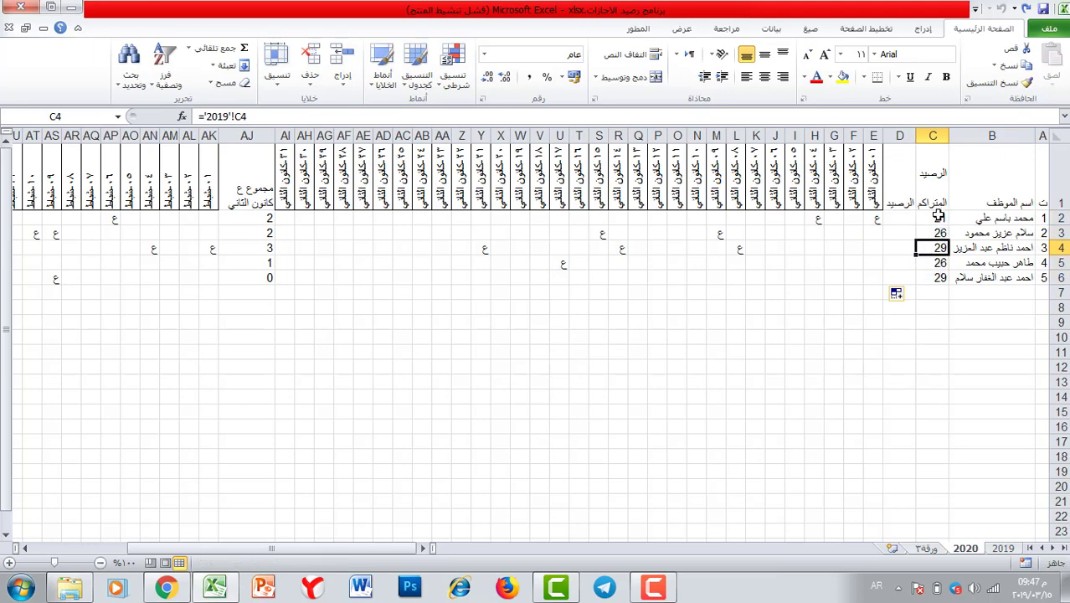
left_click_drag(938, 216, 935, 285)
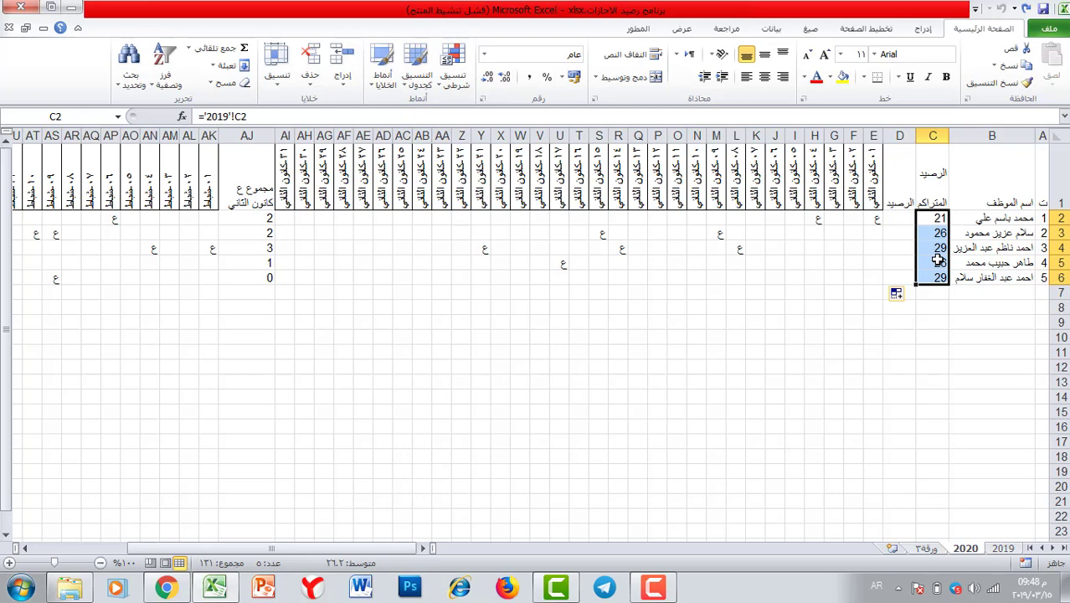
- Fill "ع" marks across D4:AG4 for the third employee on the 2019 sheet and check the linked accumulated balance on the 2020 sheet
left_click(1003, 549)
left_click(738, 318)
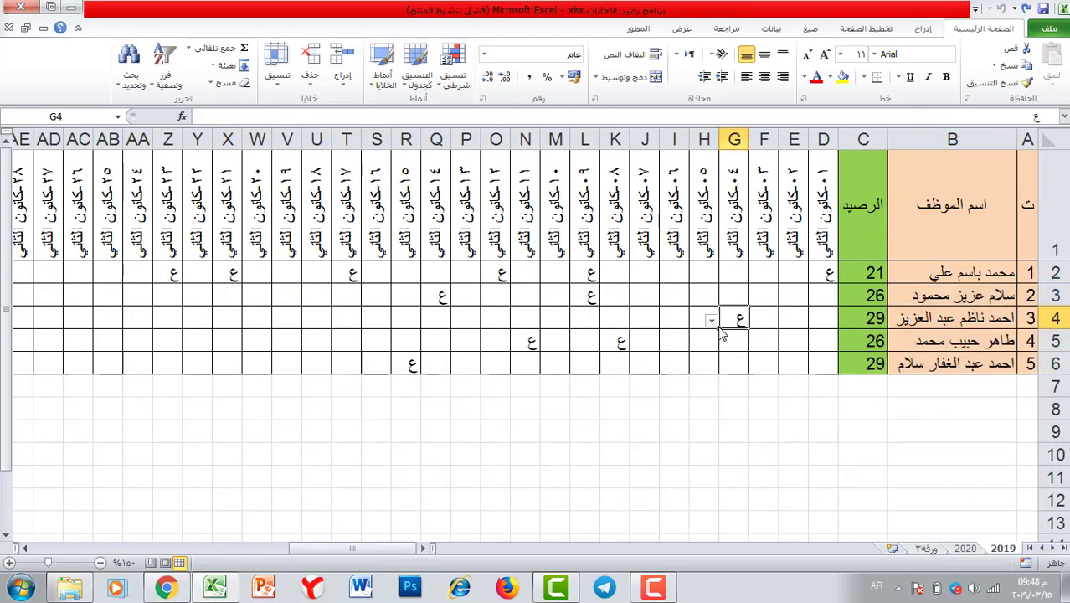
left_click_drag(719, 328, 83, 328)
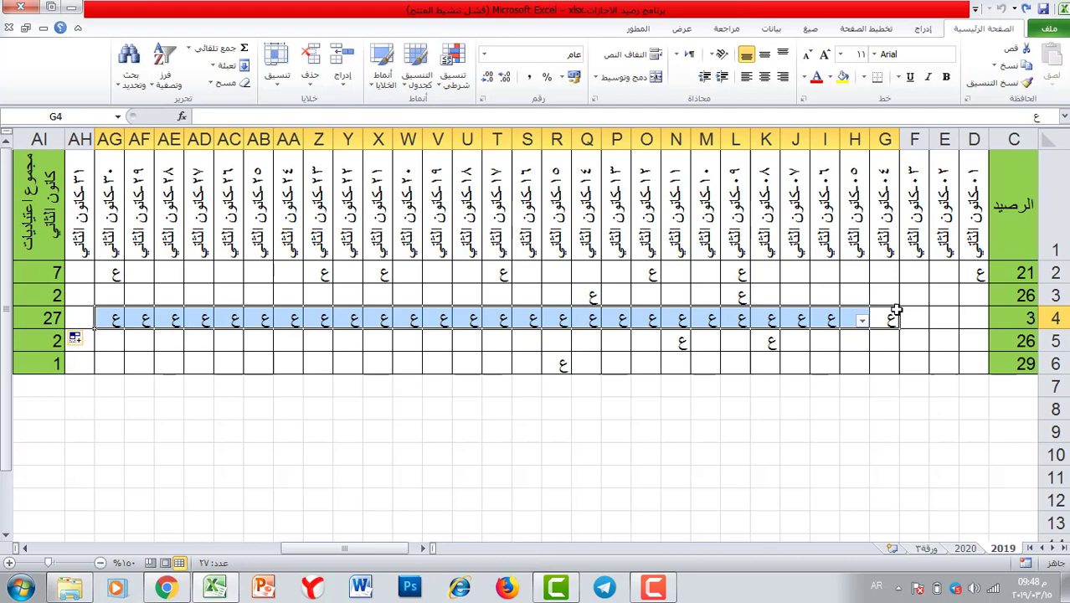
left_click(871, 328)
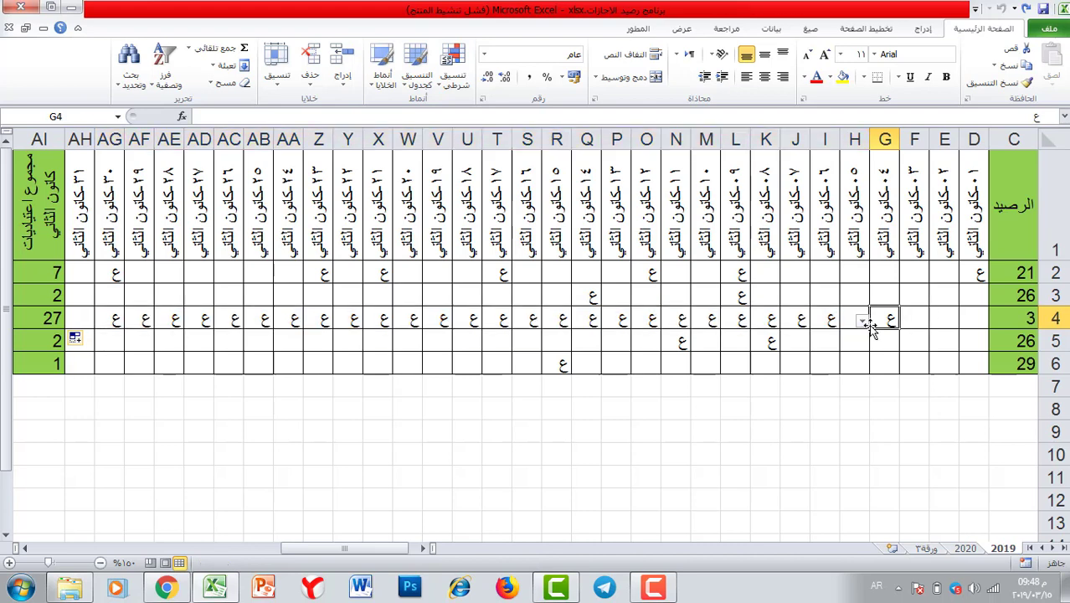
left_click_drag(871, 328, 981, 329)
left_click(951, 323)
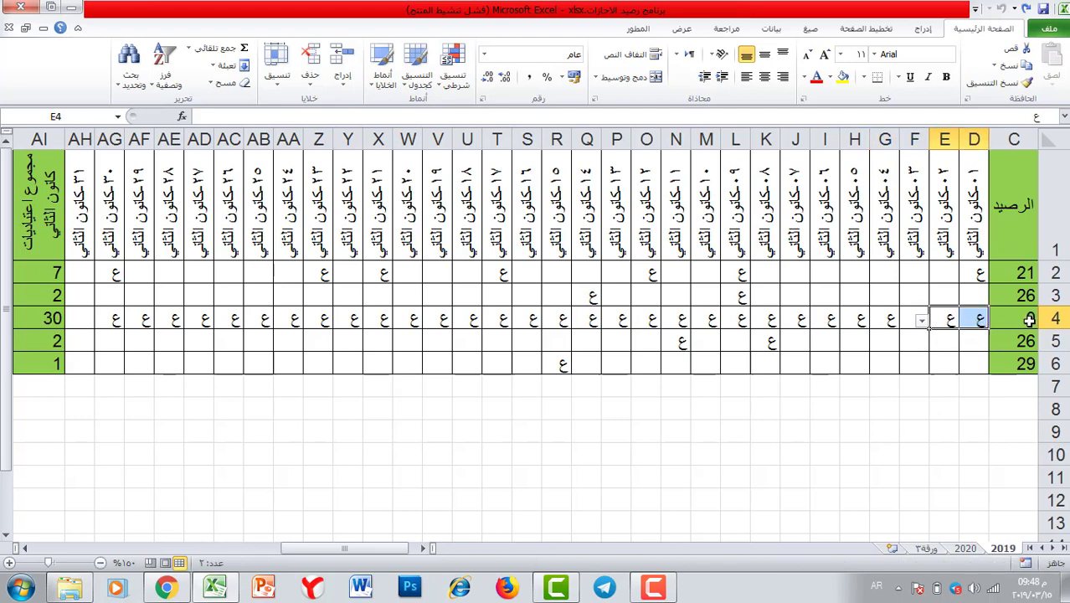
left_click(966, 549)
left_click(901, 323)
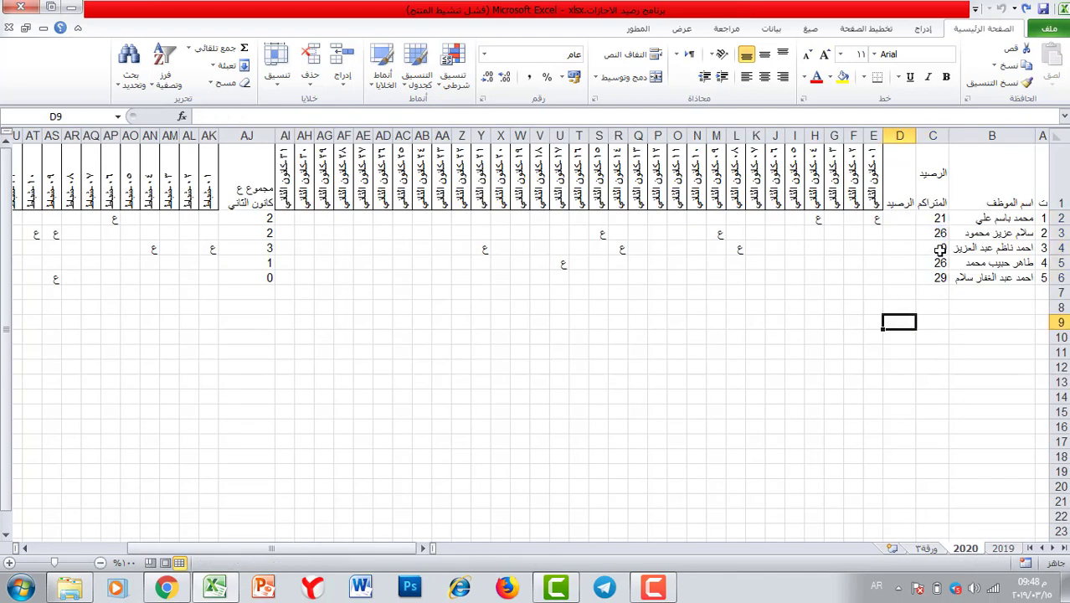
- Begin the first employee's "الرصيد" formula in D2 as =(30+C2), adding 30 to the accumulated balance
left_click(906, 219)
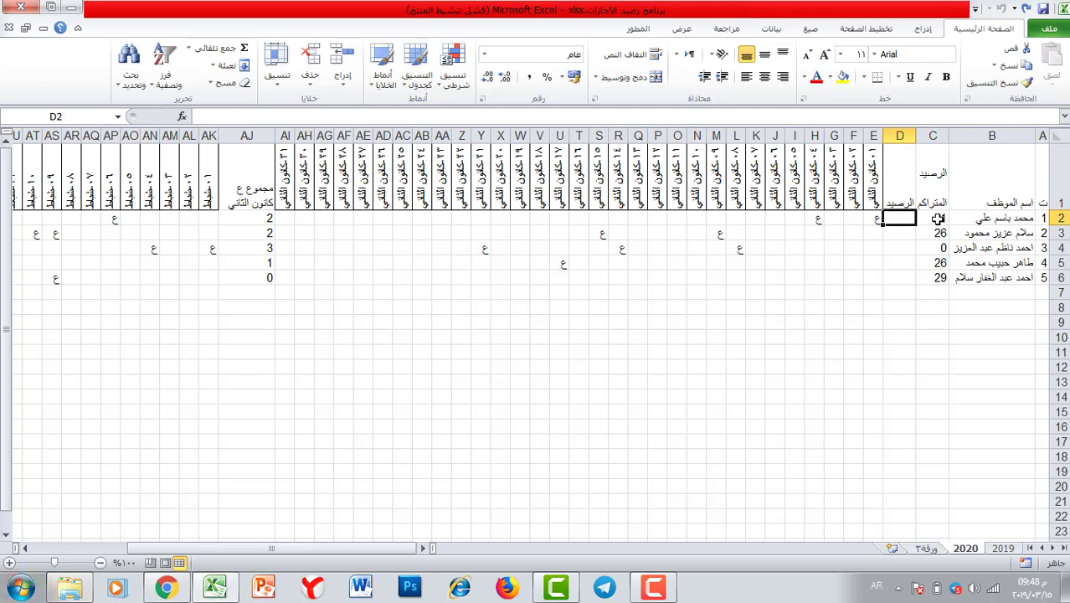
left_click(229, 117)
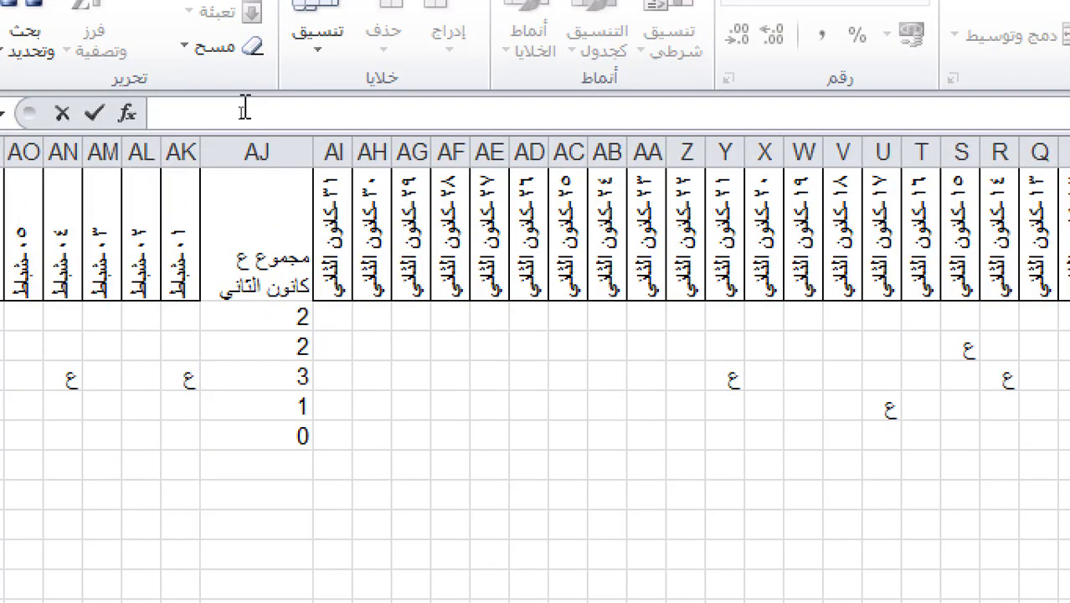
type("=")
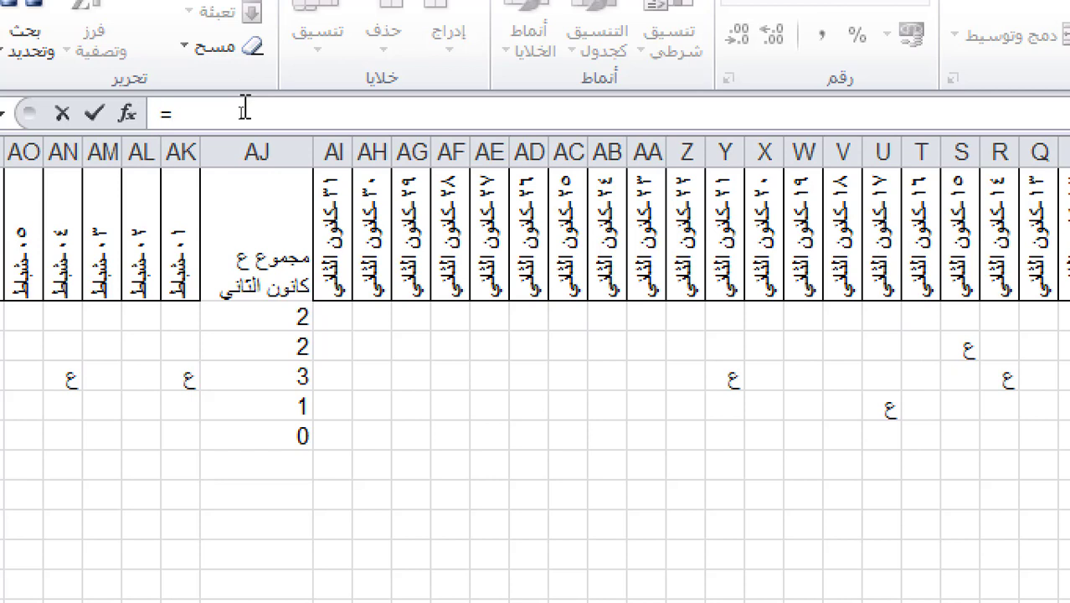
type("(30")
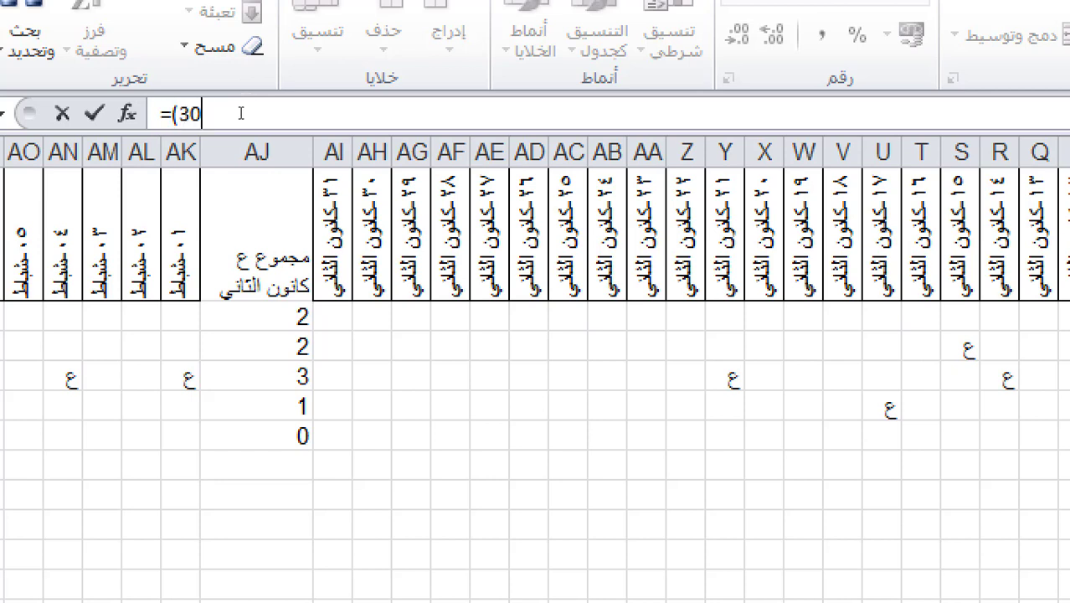
type("+")
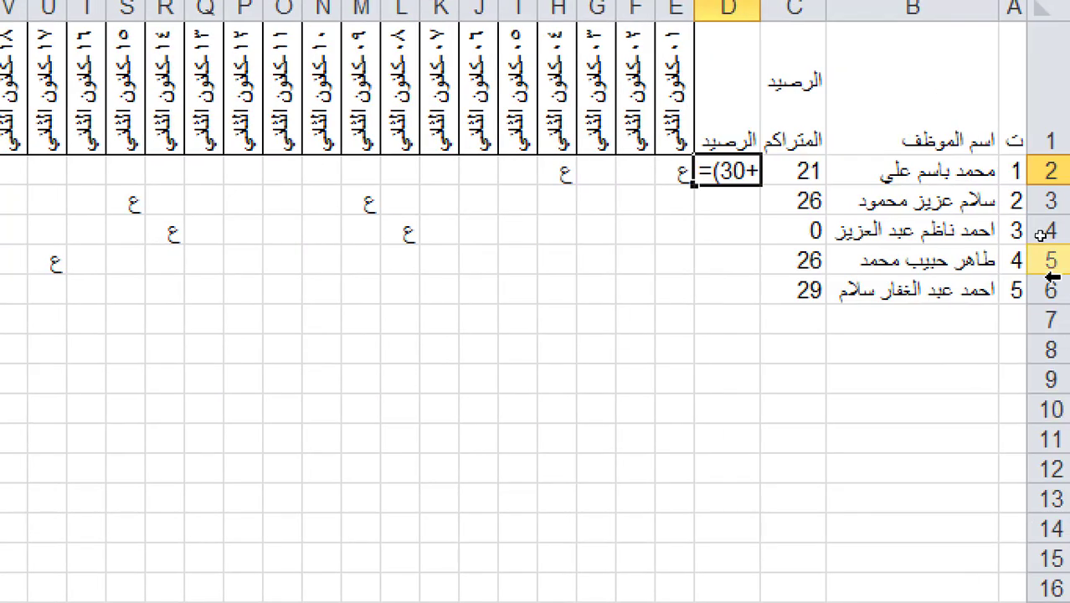
left_click(795, 170)
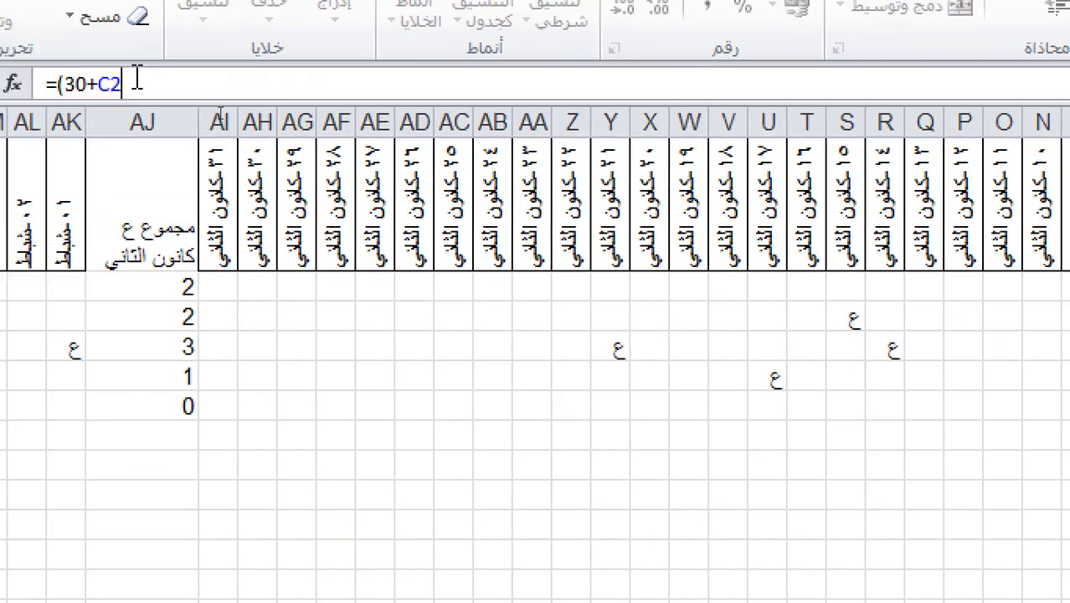
type(")")
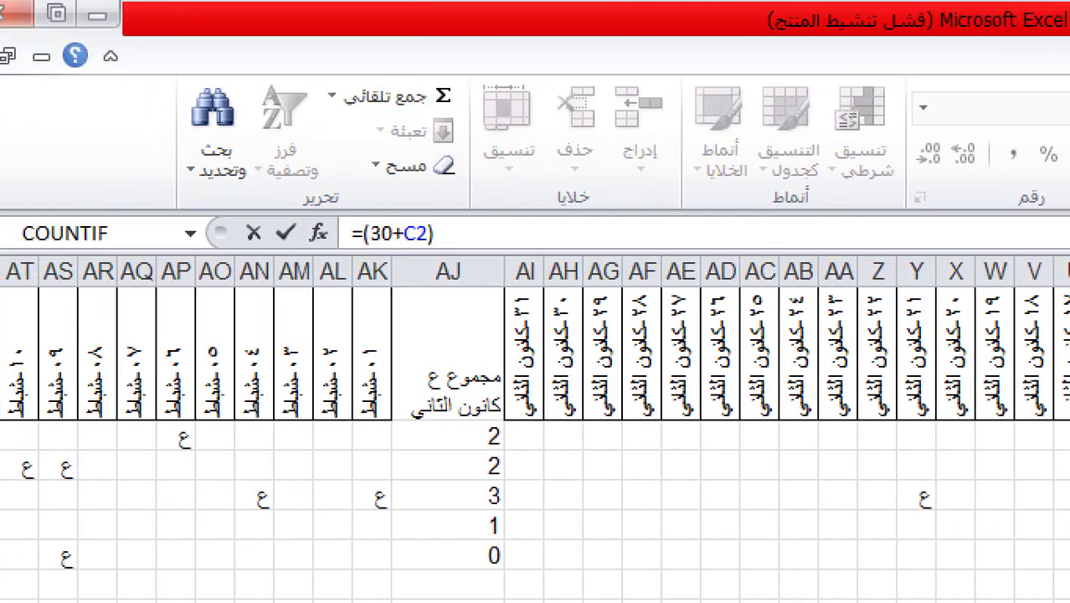
- Complete the D2 formula as =(30+C2)-AJ2-BM2 by subtracting the January and February totals
type("-")
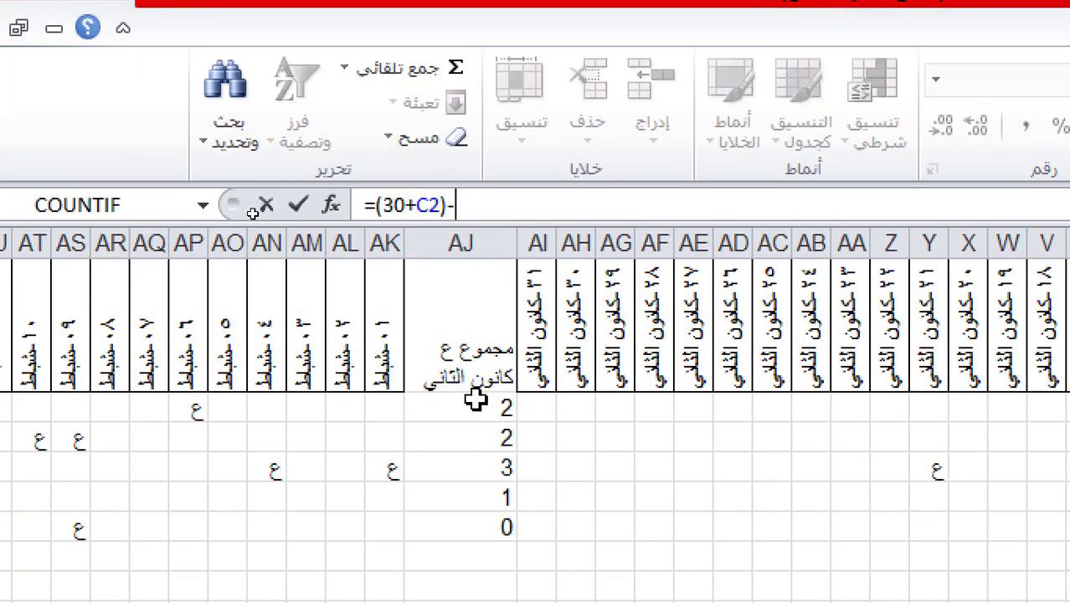
left_click(461, 429)
type("-")
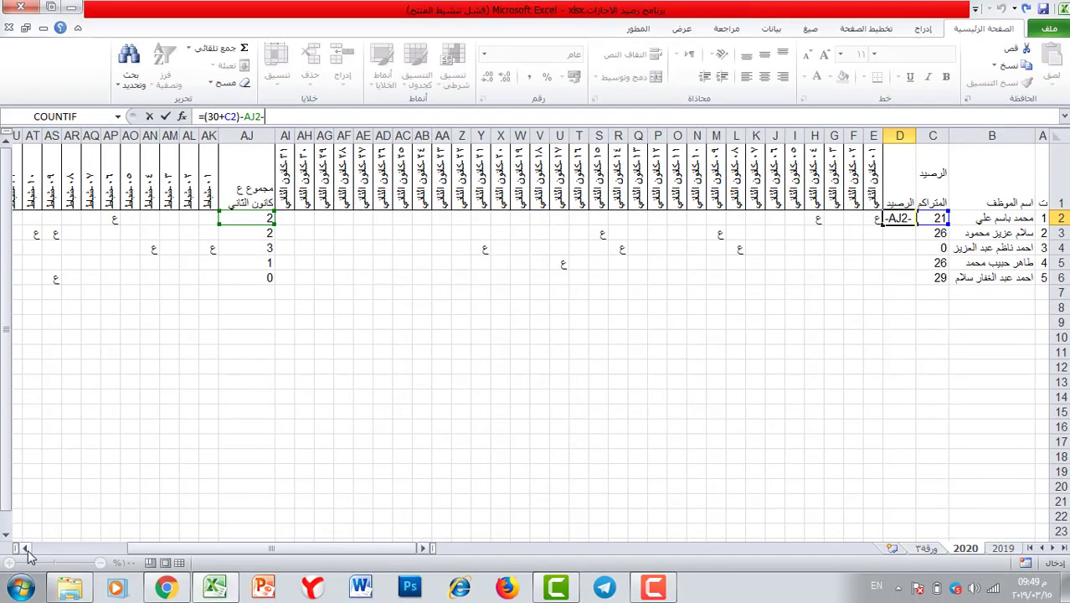
left_click(26, 548)
left_click_drag(26, 548, 92, 351)
left_click(156, 215)
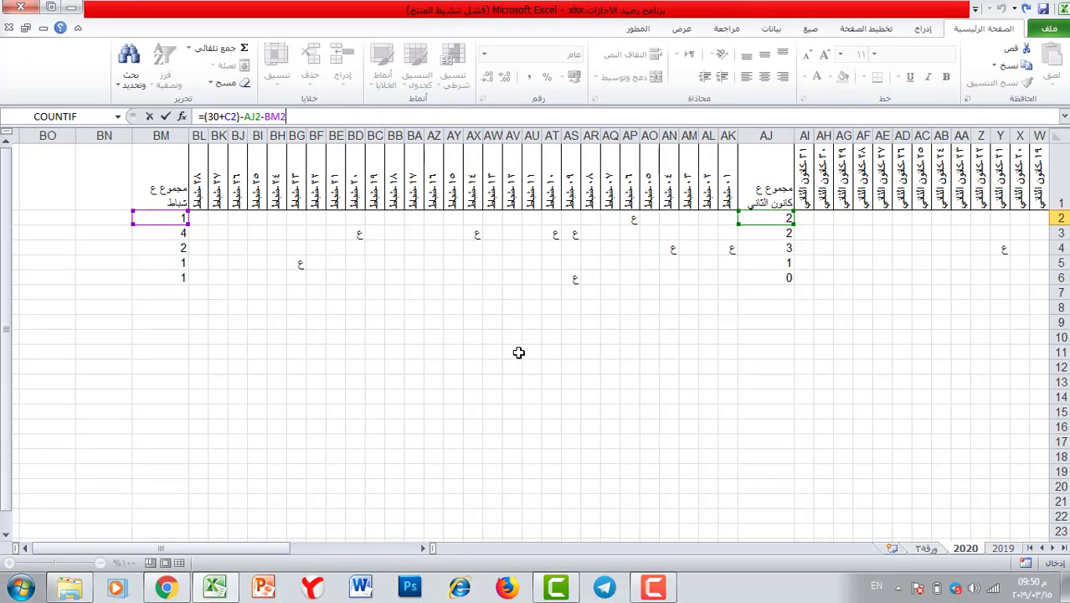
key("Return")
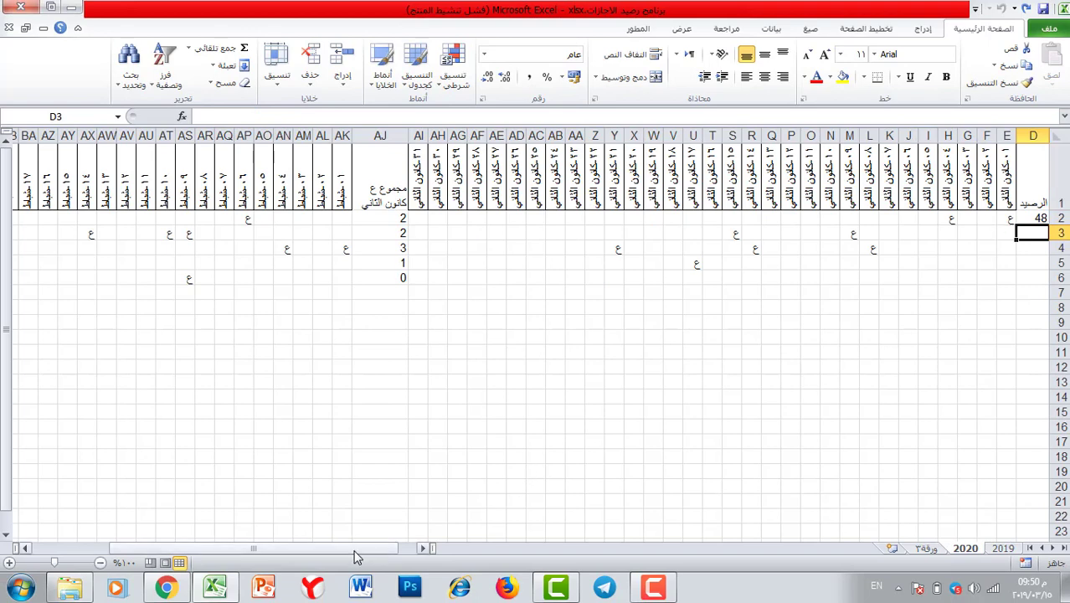
- Fill the "الرصيد" formula from D2 down to D6 for the remaining employees
left_click_drag(356, 554, 427, 555)
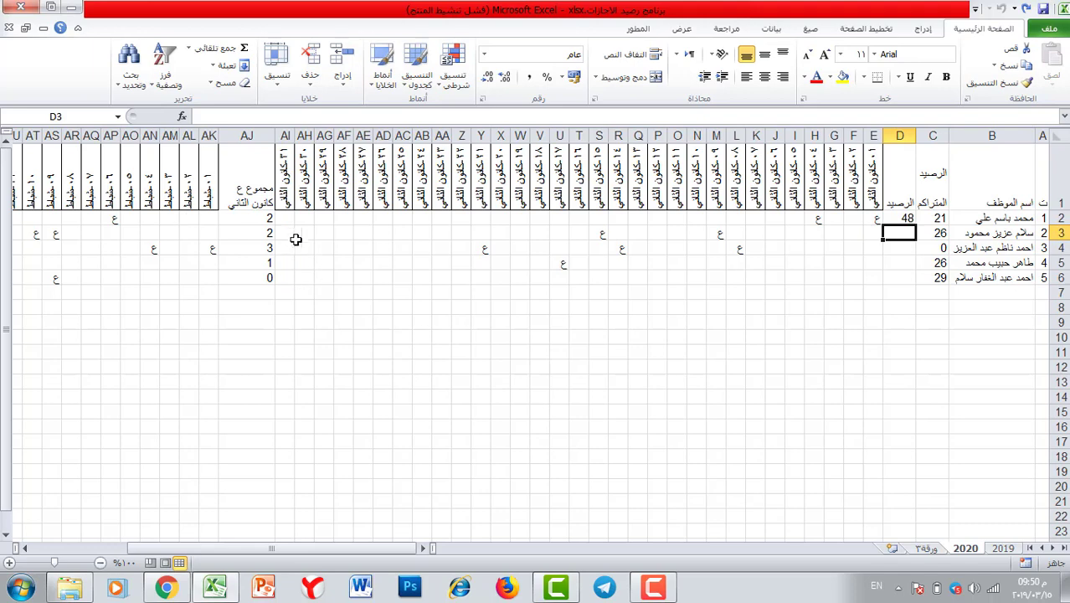
left_click(268, 217)
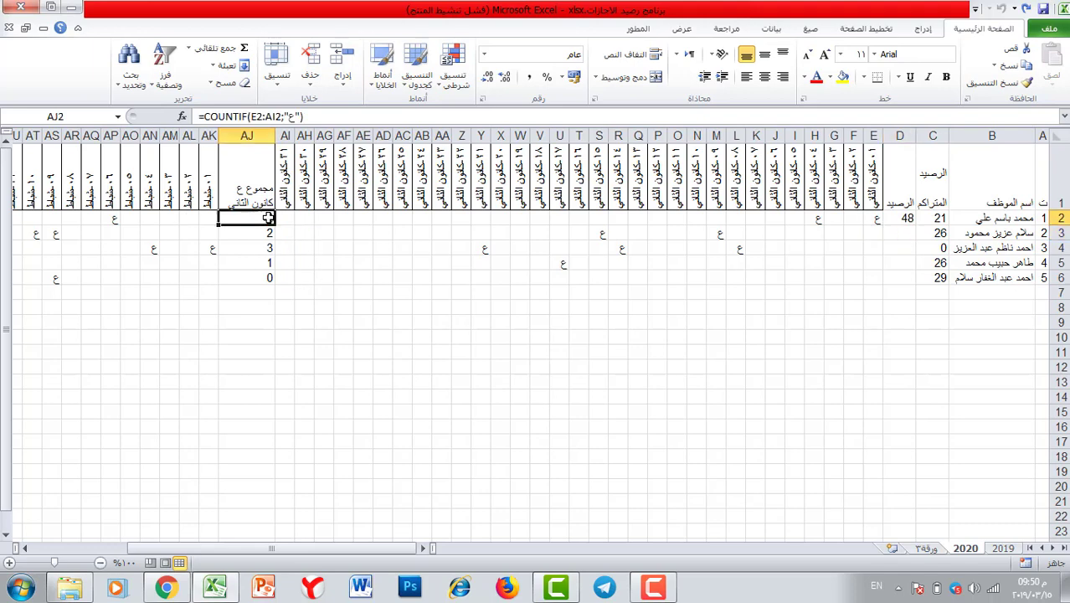
left_click_drag(179, 550, 54, 557)
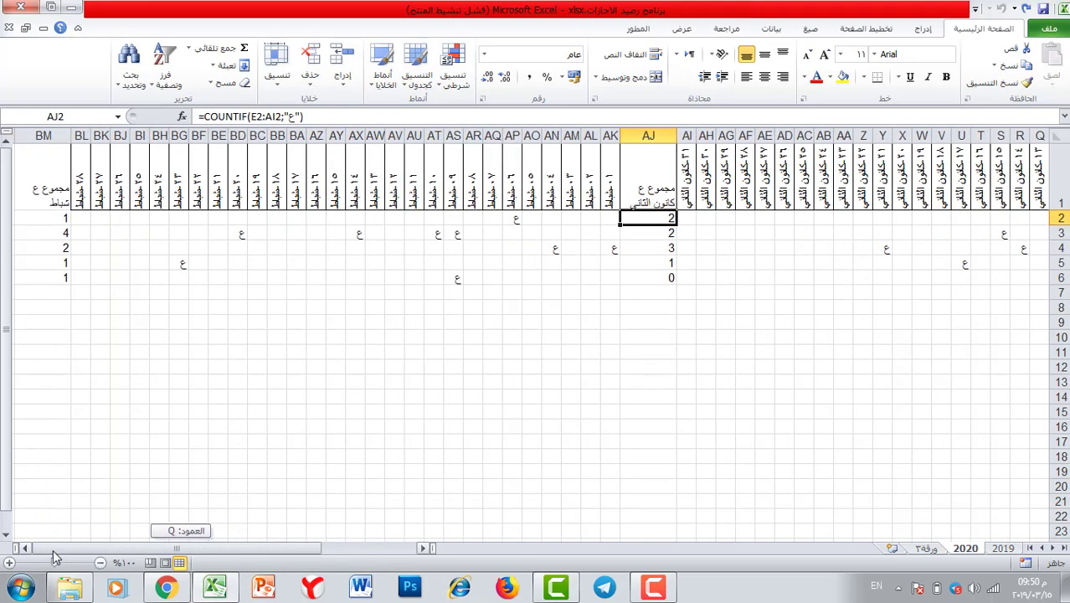
left_click_drag(198, 553, 296, 552)
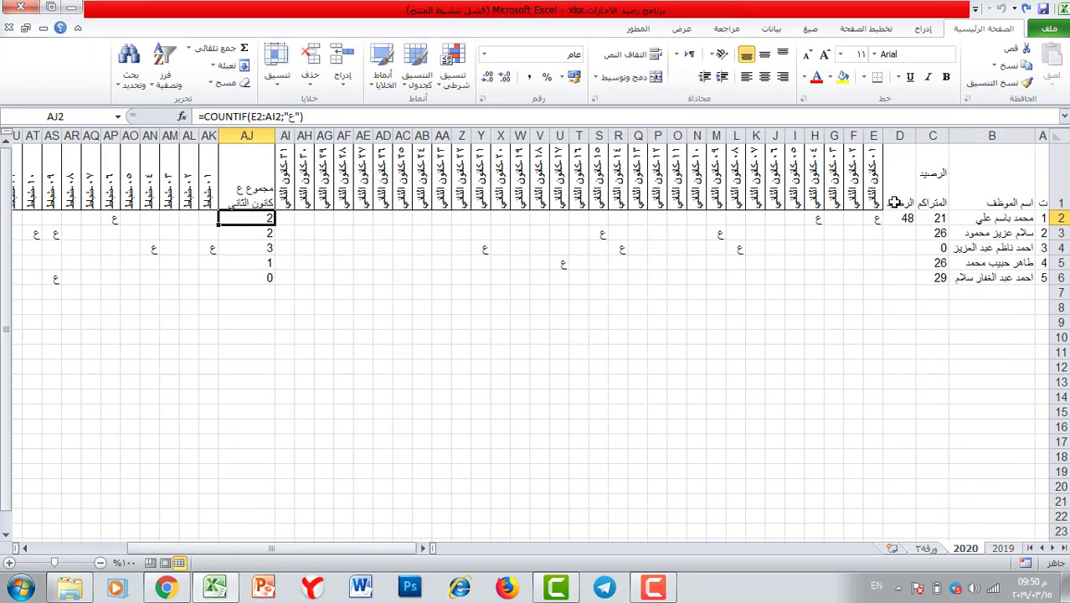
left_click(900, 217)
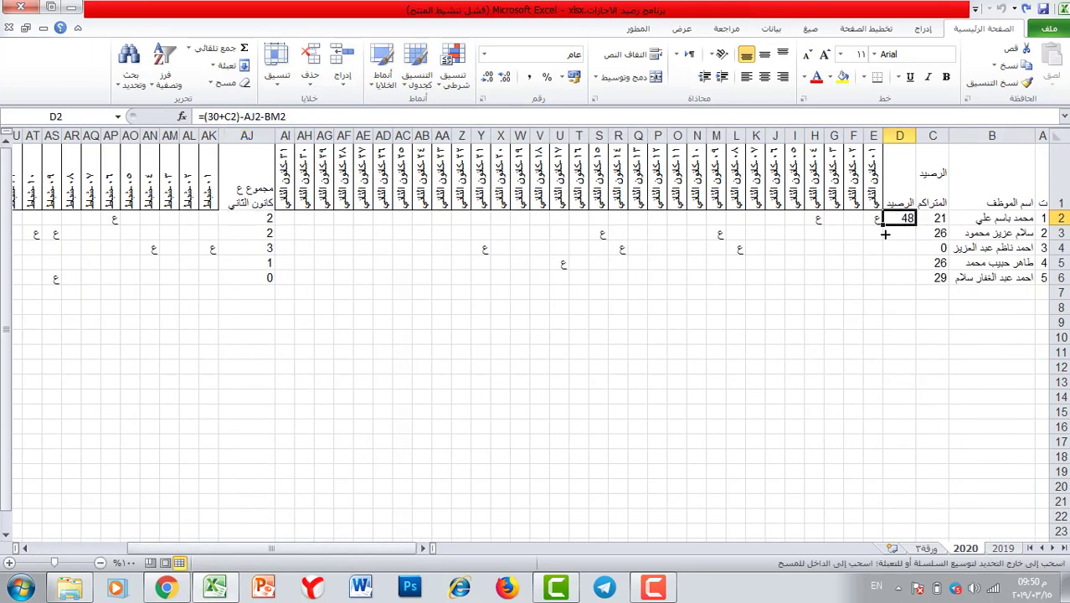
left_click_drag(885, 234, 888, 285)
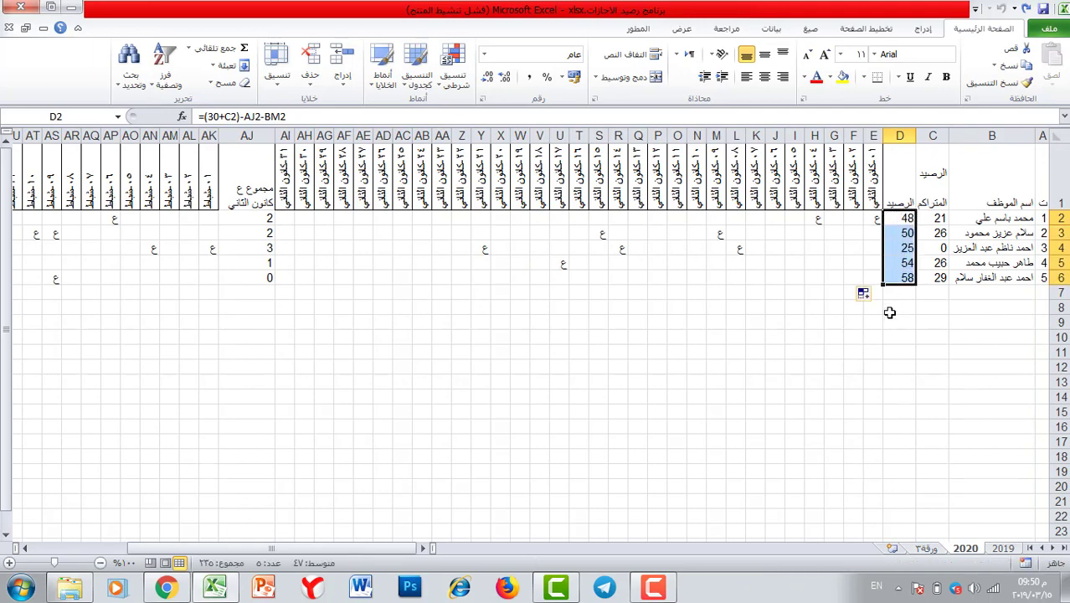